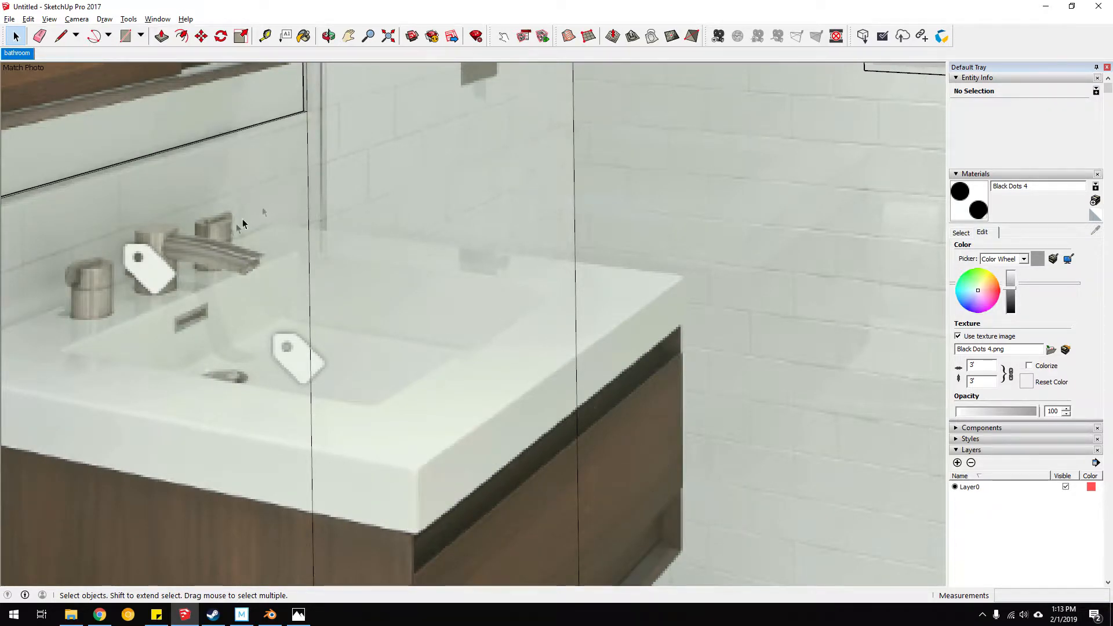
# Trace the rear outline of the wall-mounted wooden shelf box on the bathroom wall with the Line tool, following the matched photo.
pyautogui.scroll(-5, 214, 230)
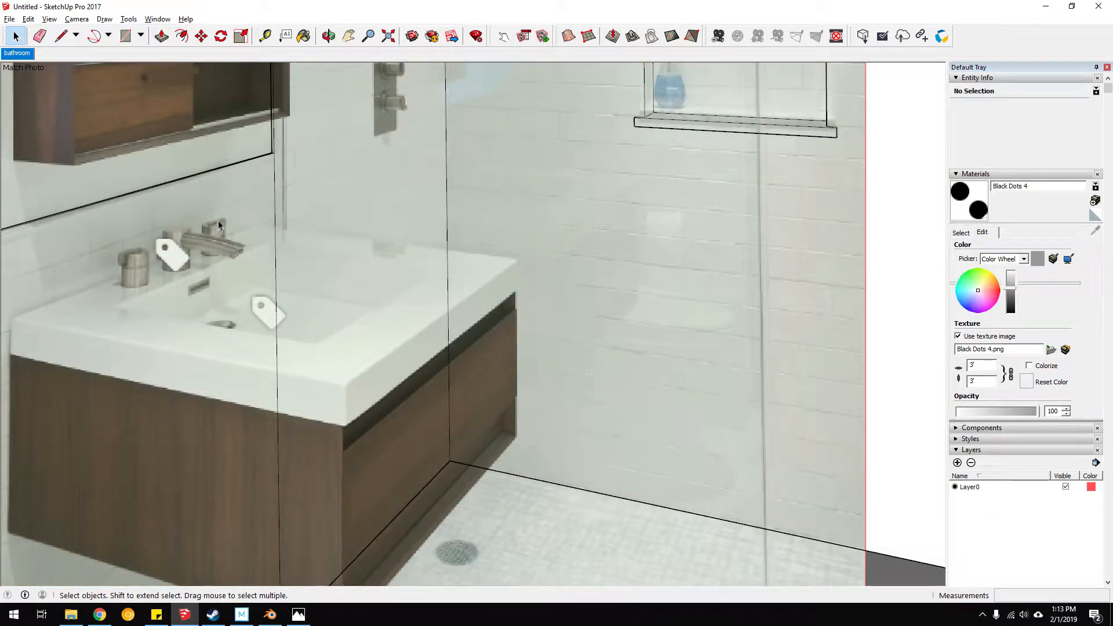
pyautogui.moveTo(219, 227); pyautogui.dragTo(348, 278, button='middle')
pyautogui.scroll(2, 283, 193)
pyautogui.scroll(2, 283, 193)
pyautogui.scroll(2, 317, 219)
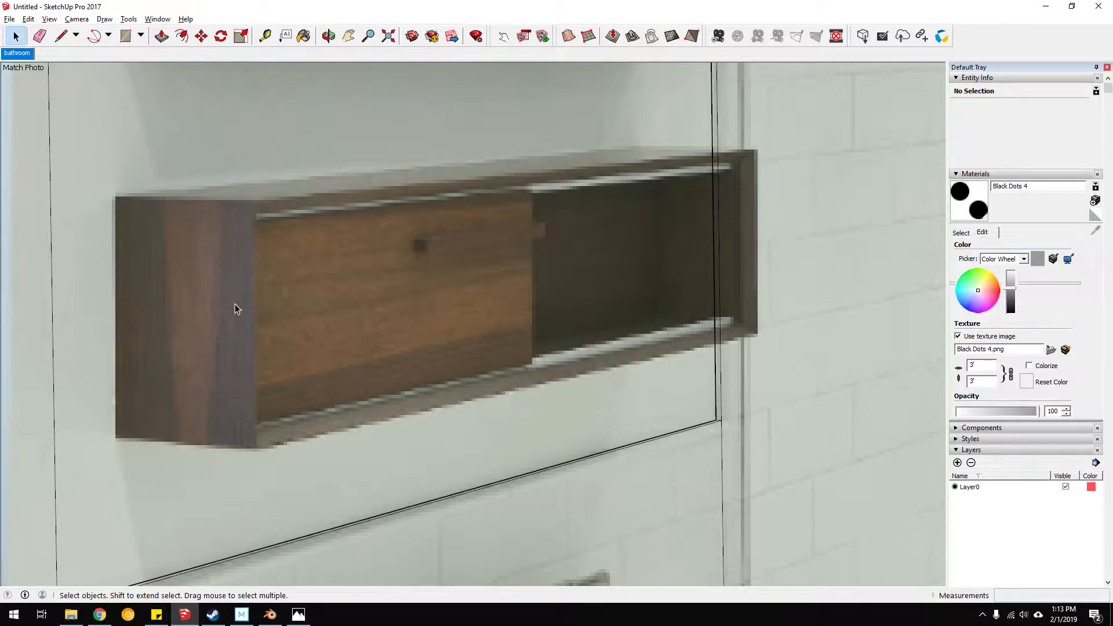
pyautogui.scroll(-5, 305, 264)
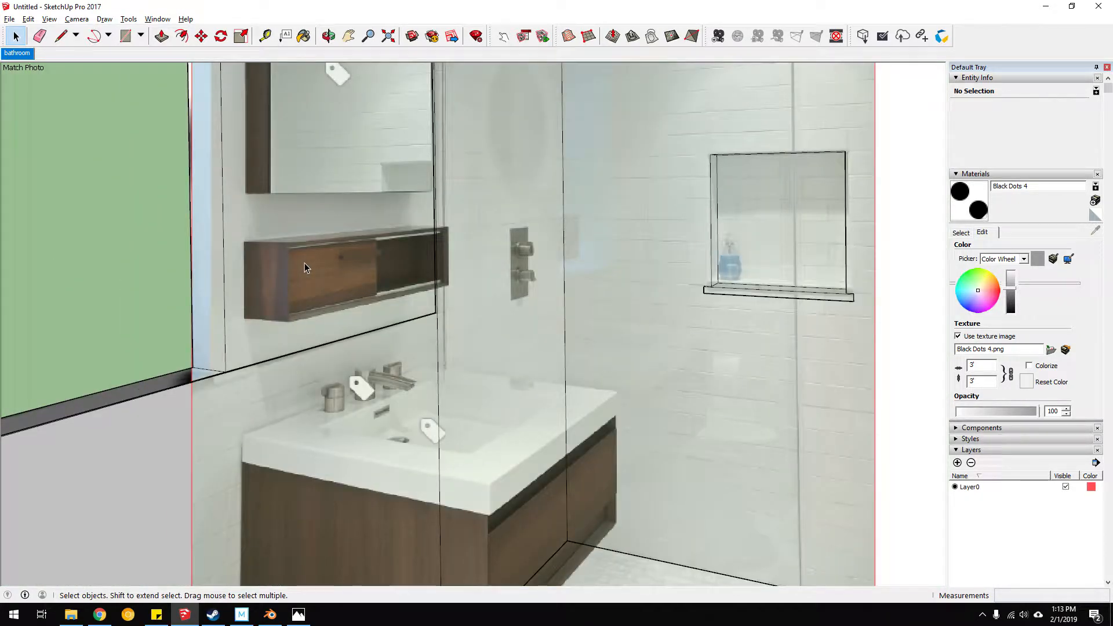
pyautogui.press('l')
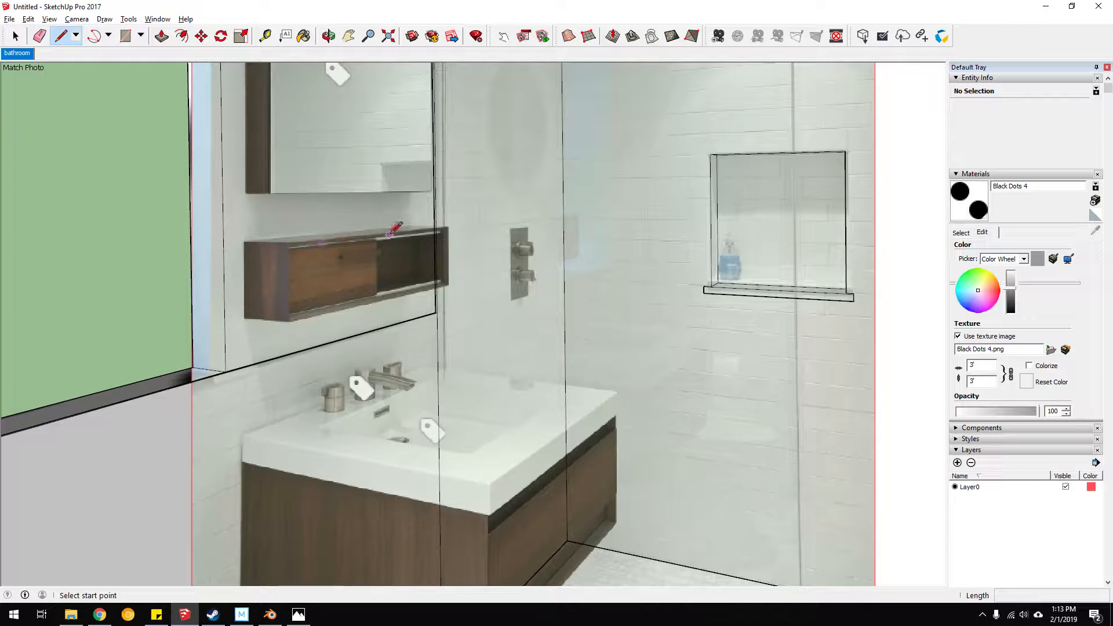
pyautogui.scroll(3, 209, 233)
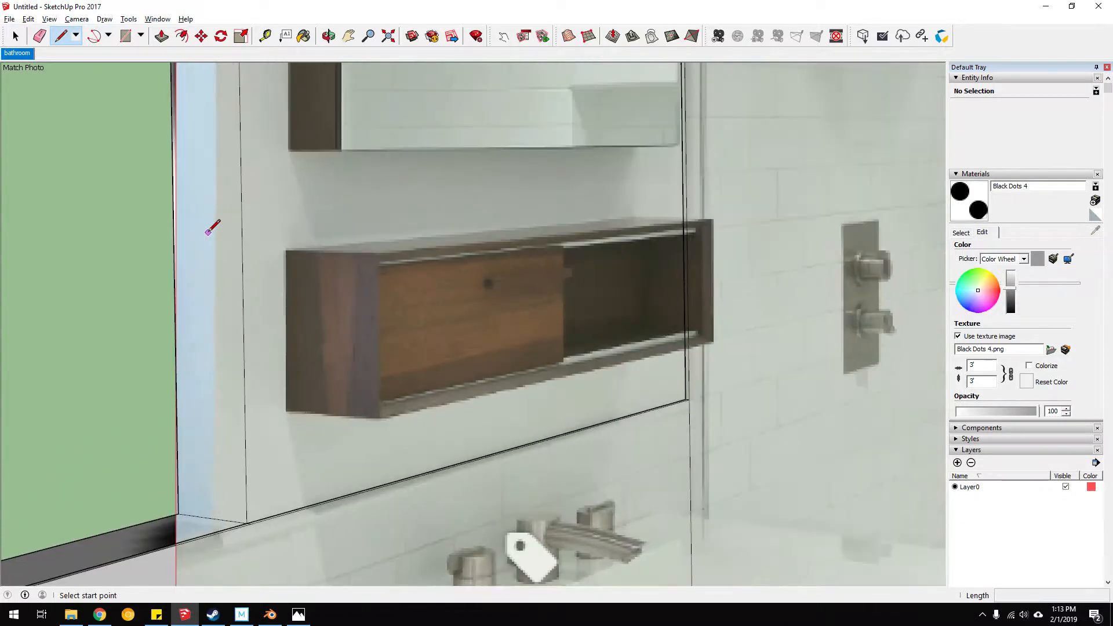
pyautogui.click(243, 251)
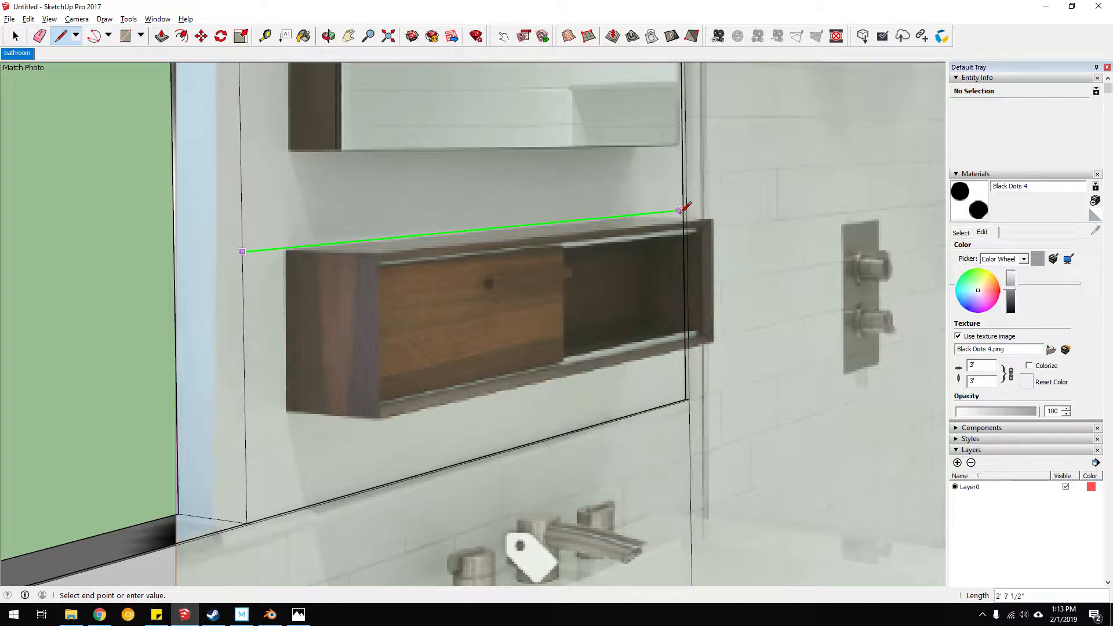
pyautogui.click(646, 213)
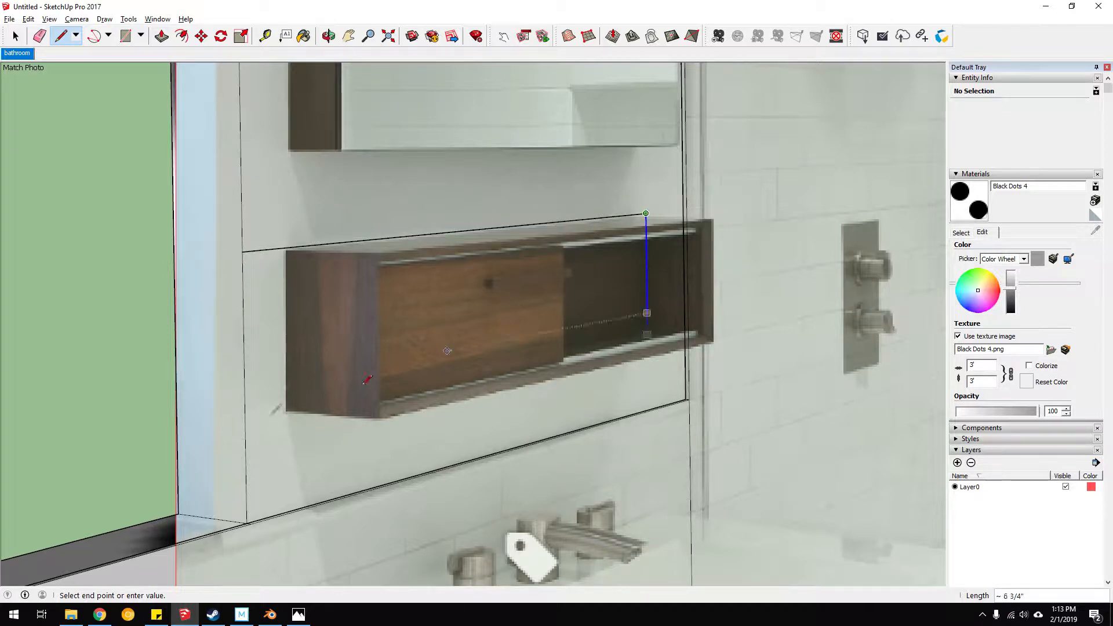
pyautogui.click(245, 415)
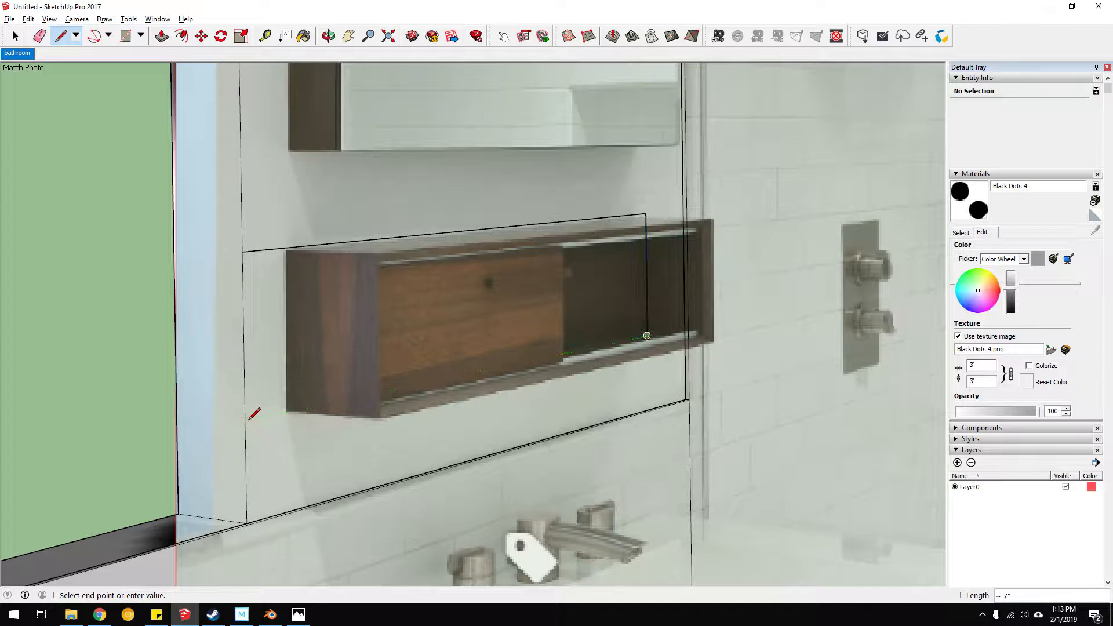
pyautogui.click(284, 412)
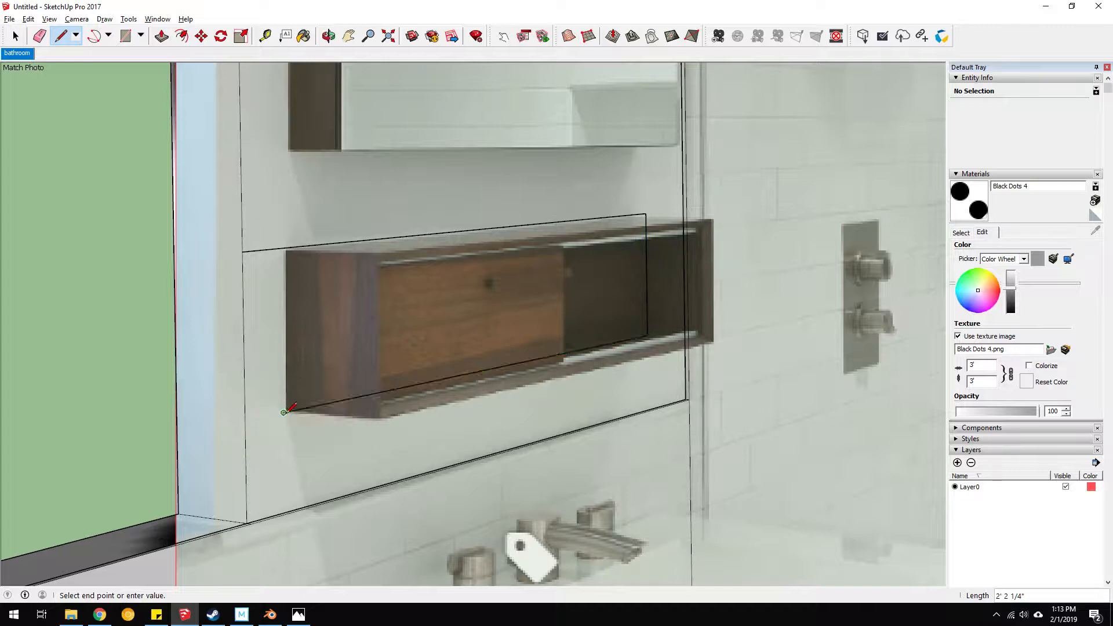
pyautogui.click(284, 249)
# Pull the shelf outline 5 1/4" out from the wall and offset its front face about 1/2" inward.
pyautogui.press('p')
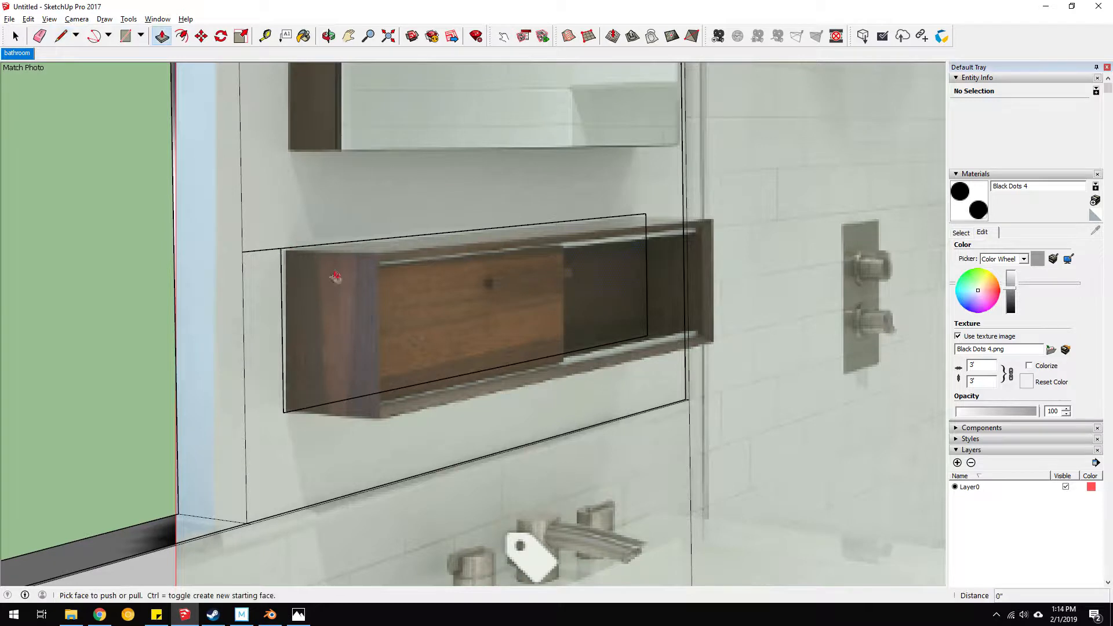
pyautogui.moveTo(355, 312); pyautogui.dragTo(446, 337)
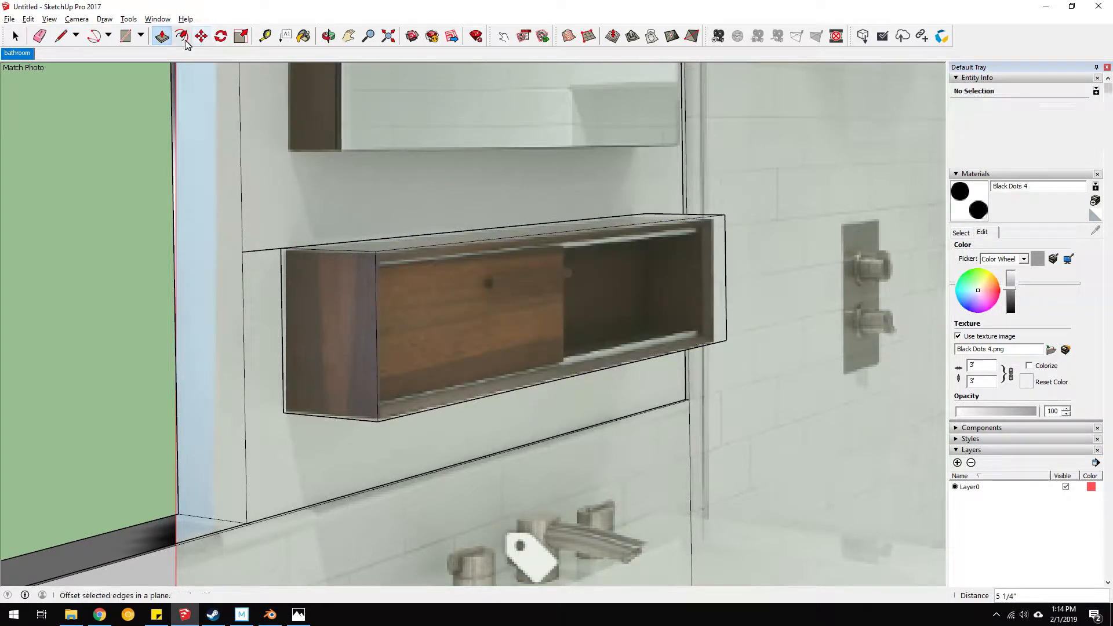
pyautogui.press('f')
pyautogui.click(507, 316)
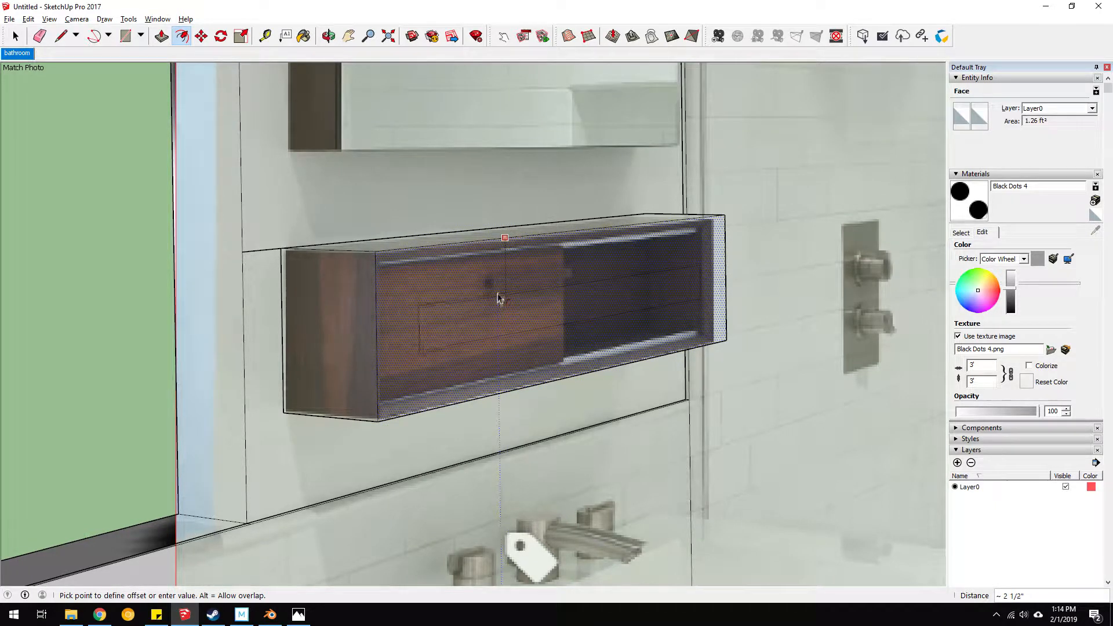
pyautogui.click(519, 250)
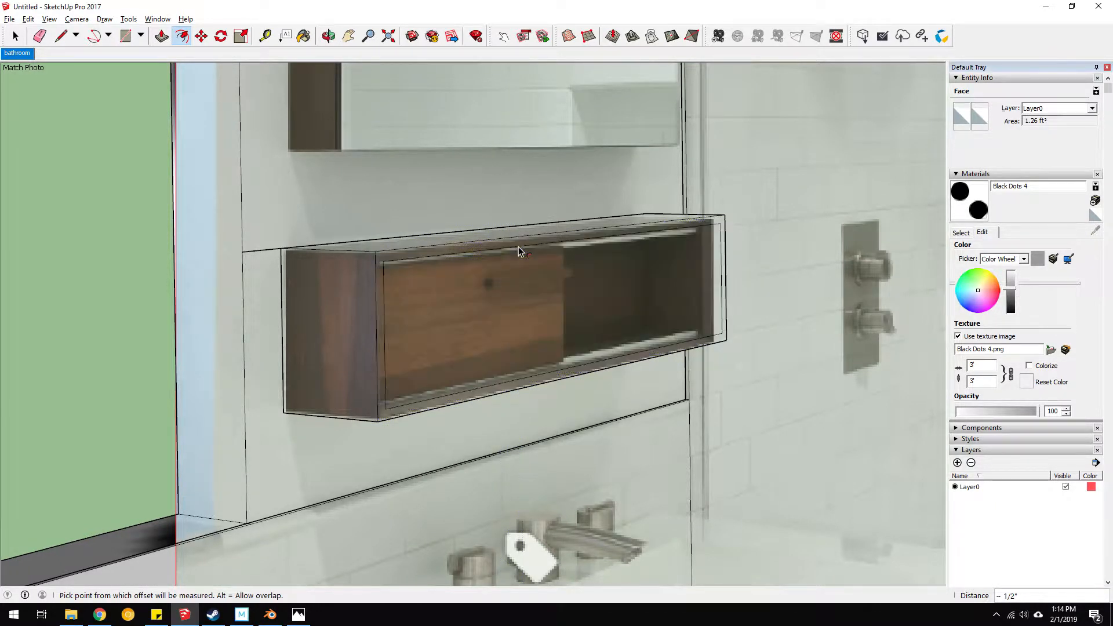
# Push the inner front face of the shelf box 1/2" inward to leave a raised rim.
pyautogui.press('p')
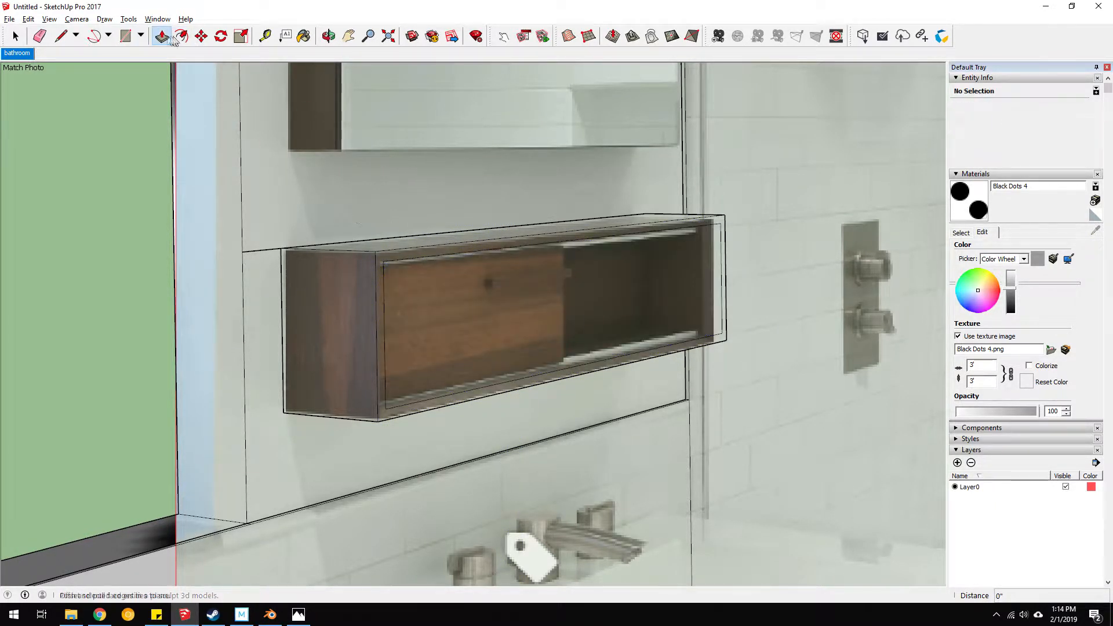
pyautogui.click(577, 294)
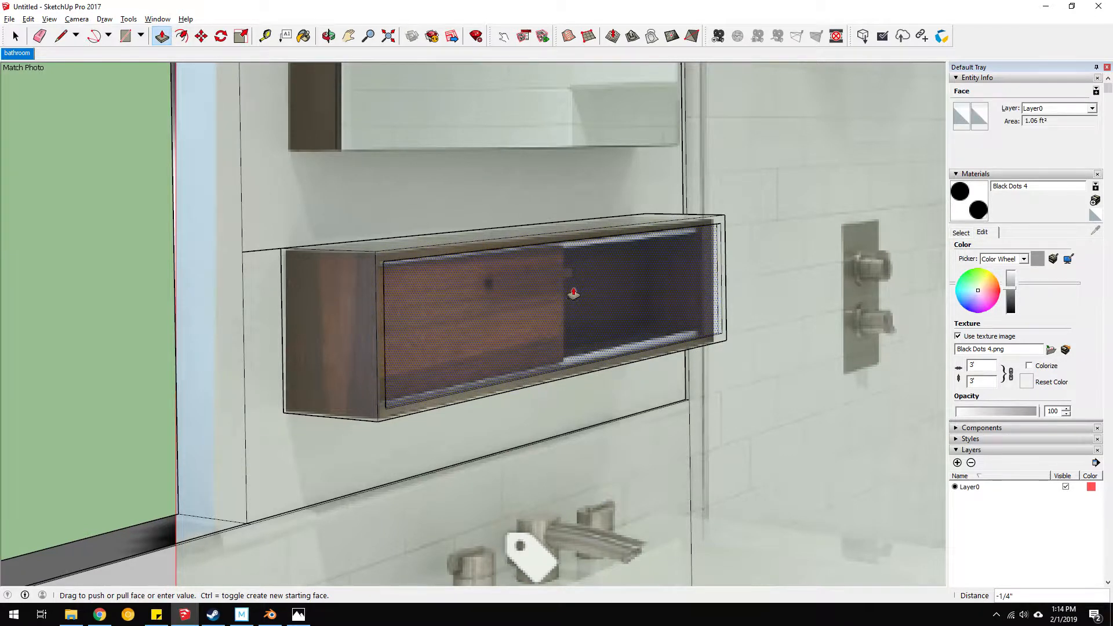
pyautogui.click(569, 294)
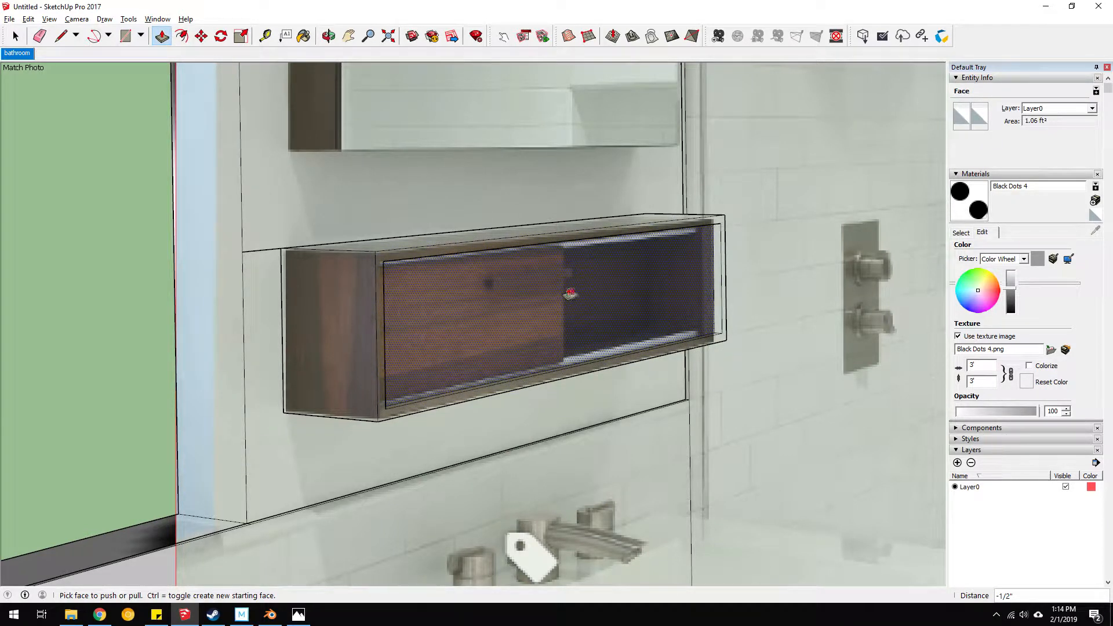
# Split the recessed front face with a vertical line about 6" long and push the open compartment's section 4" deep.
pyautogui.press('l')
pyautogui.moveTo(580, 273)
pyautogui.mouseDown(button='middle')
pyautogui.moveTo(522, 207)
pyautogui.moveTo(528, 228)
pyautogui.mouseUp(button='middle')
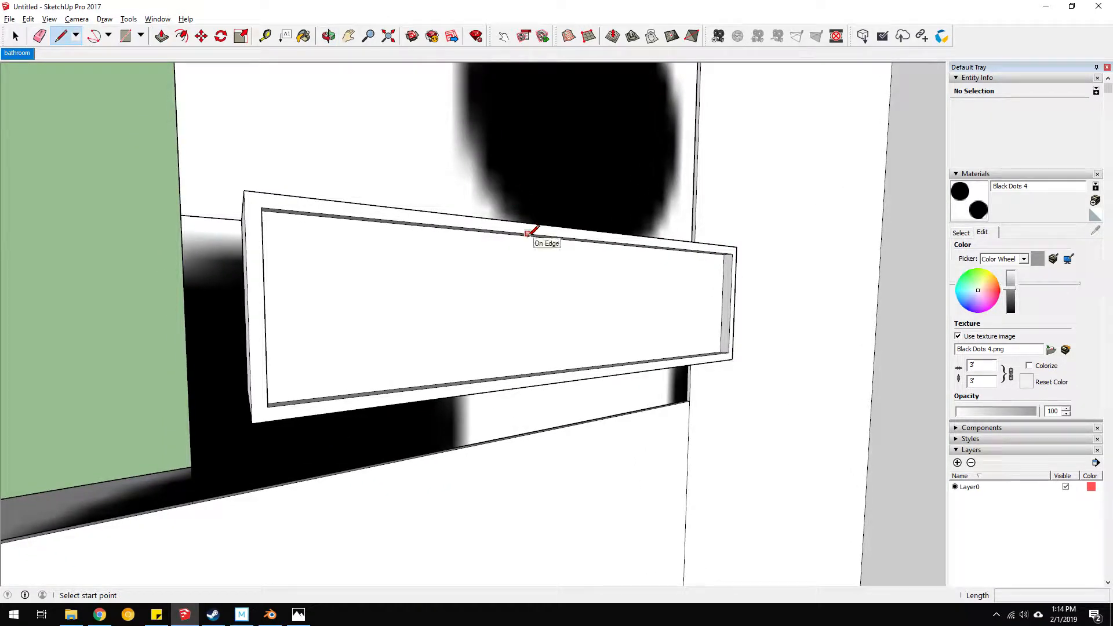
pyautogui.scroll(3, 528, 233)
pyautogui.click(520, 234)
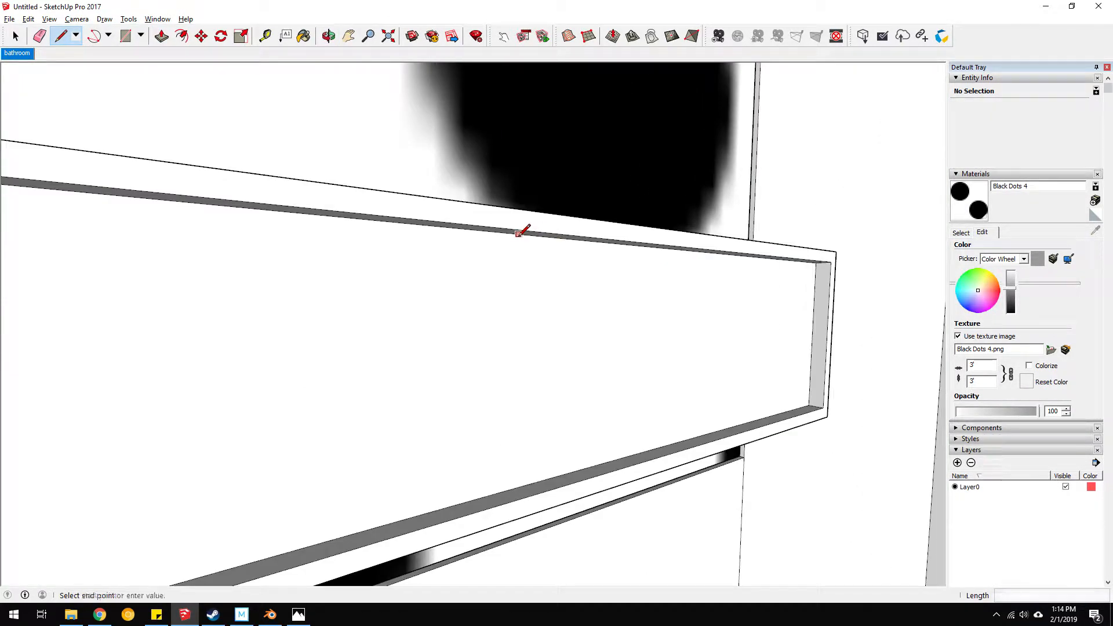
pyautogui.click(518, 485)
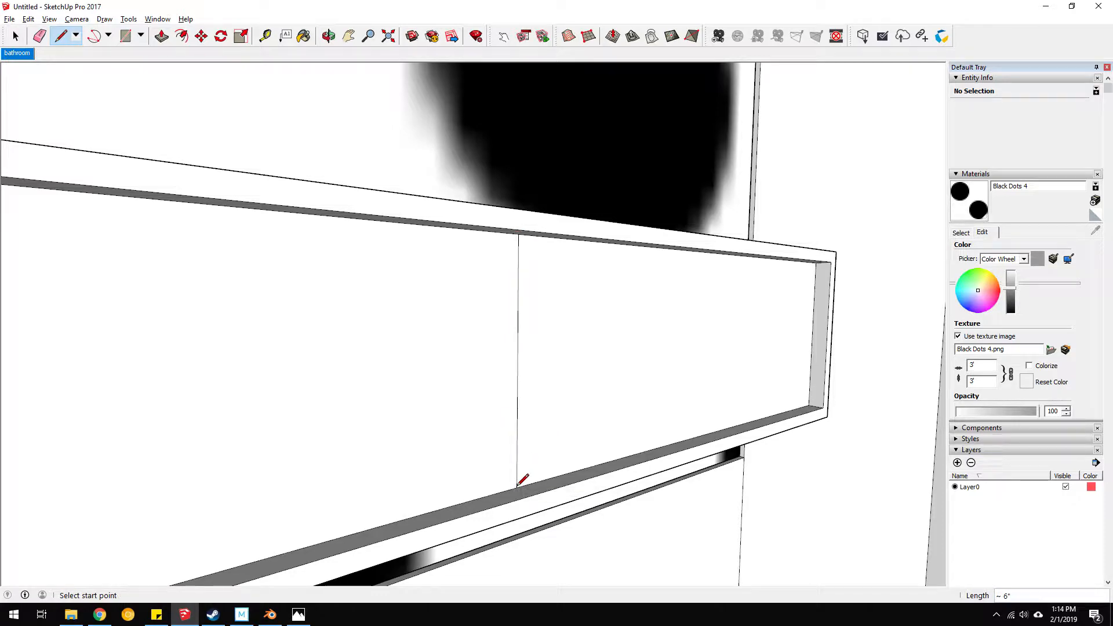
pyautogui.press('p')
pyautogui.click(641, 385)
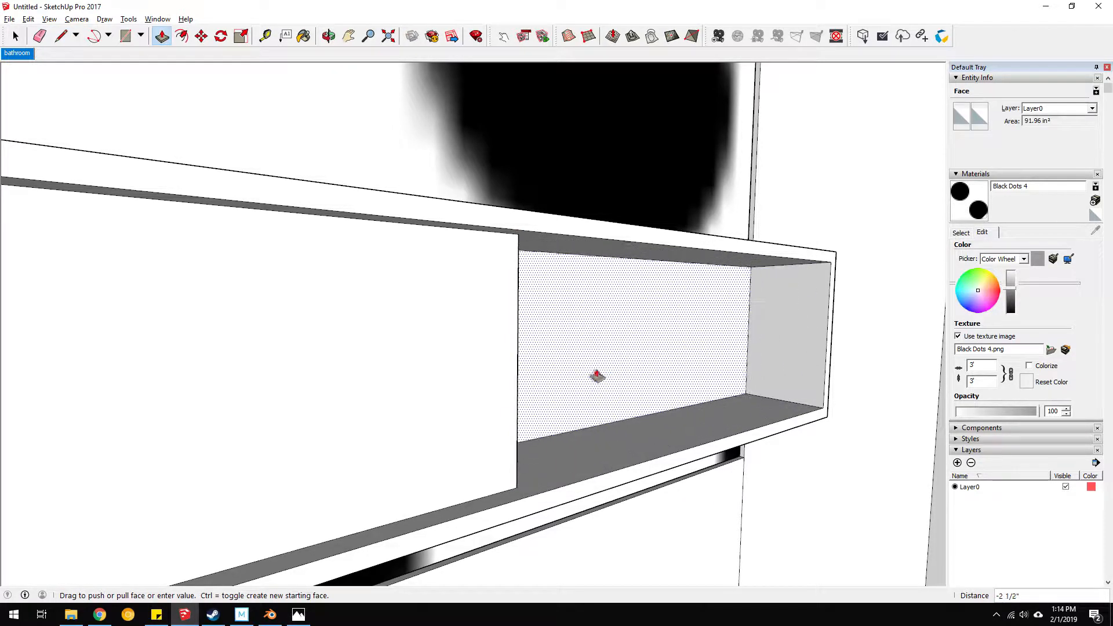
pyautogui.click(565, 374)
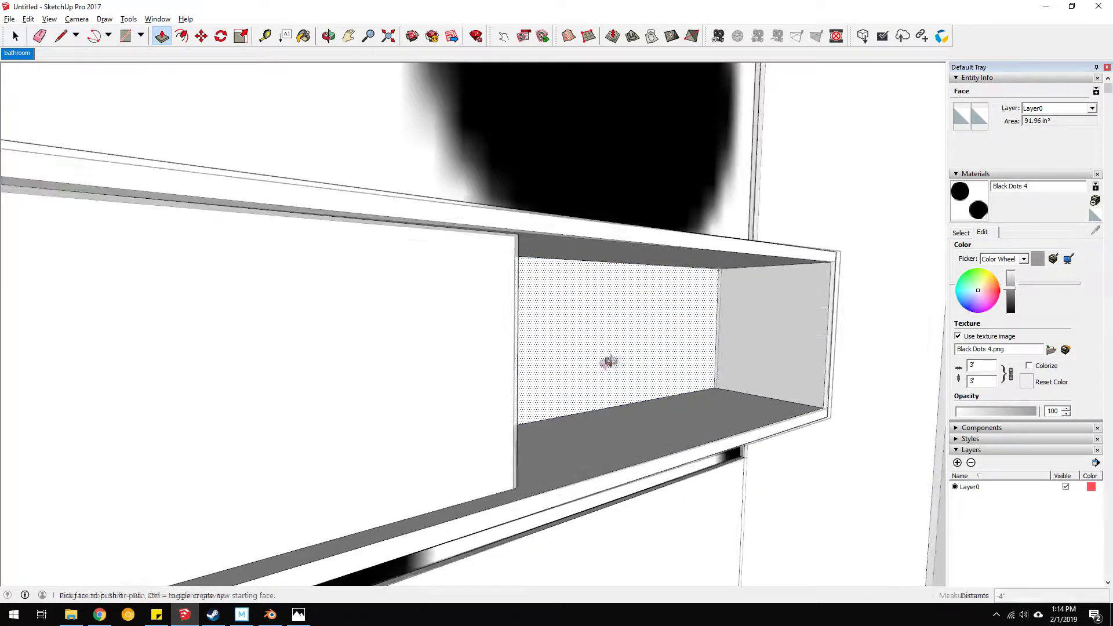
# Draw a vertical line marking the door thickness on the panel's side face and push the area behind it to hollow the closed compartment.
pyautogui.moveTo(609, 363); pyautogui.dragTo(199, 379, button='middle')
pyautogui.press('l')
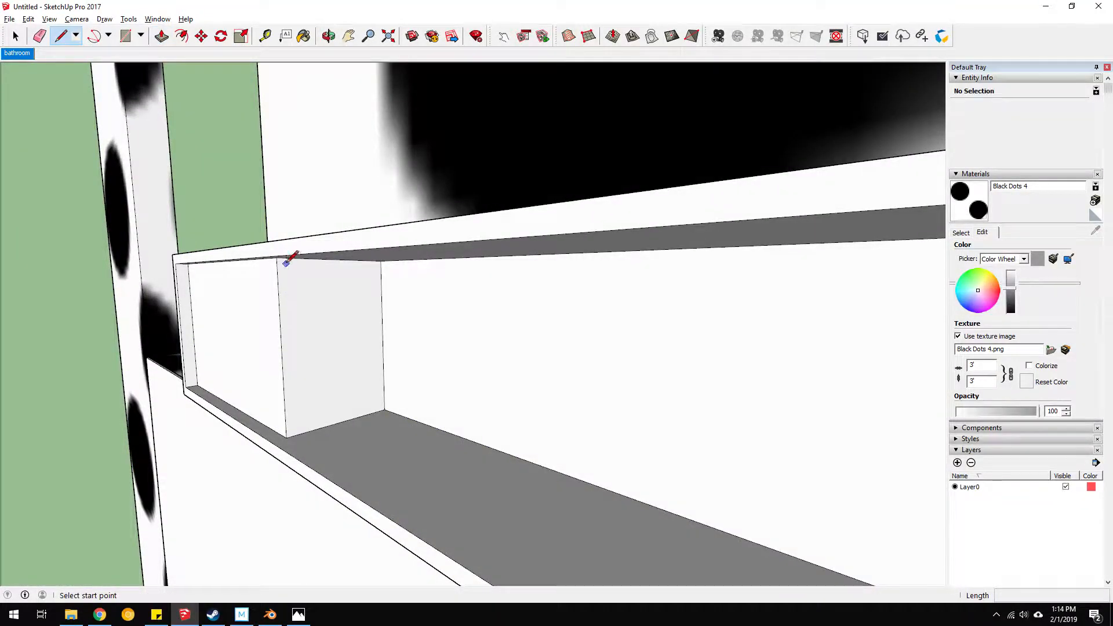
pyautogui.click(290, 257)
pyautogui.click(300, 434)
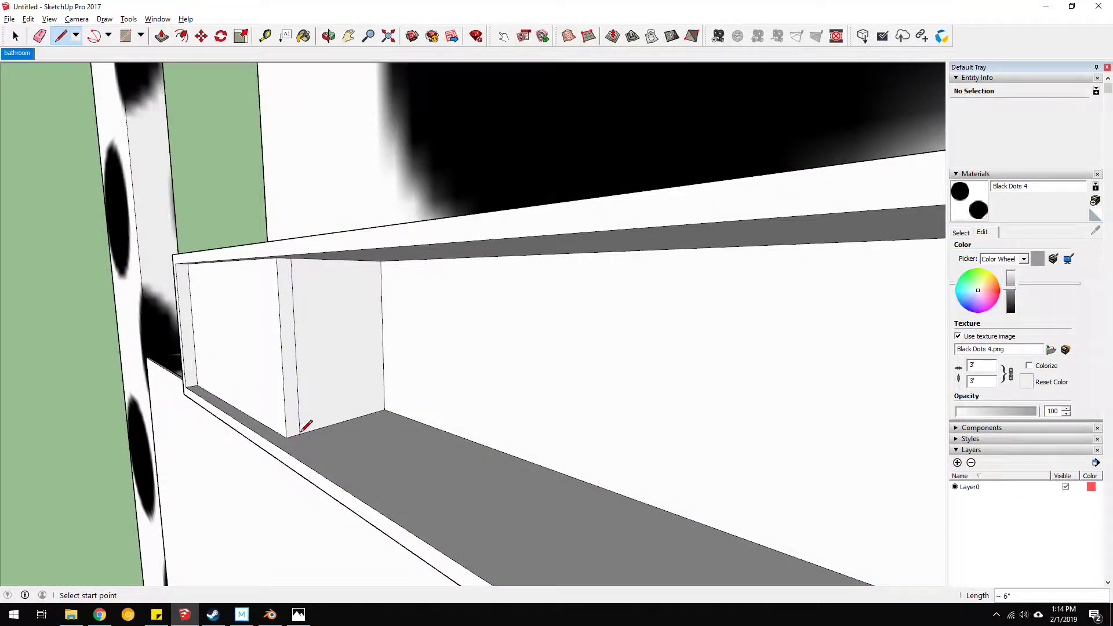
pyautogui.press('p')
pyautogui.click(342, 355)
pyautogui.click(272, 345)
# Select all the connected geometry of the shelf box and make it a group.
pyautogui.moveTo(68, 339); pyautogui.dragTo(368, 352, button='middle')
pyautogui.press('space')
pyautogui.scroll(-3, 360, 351)
pyautogui.tripleClick(334, 372)
pyautogui.rightClick(367, 352)
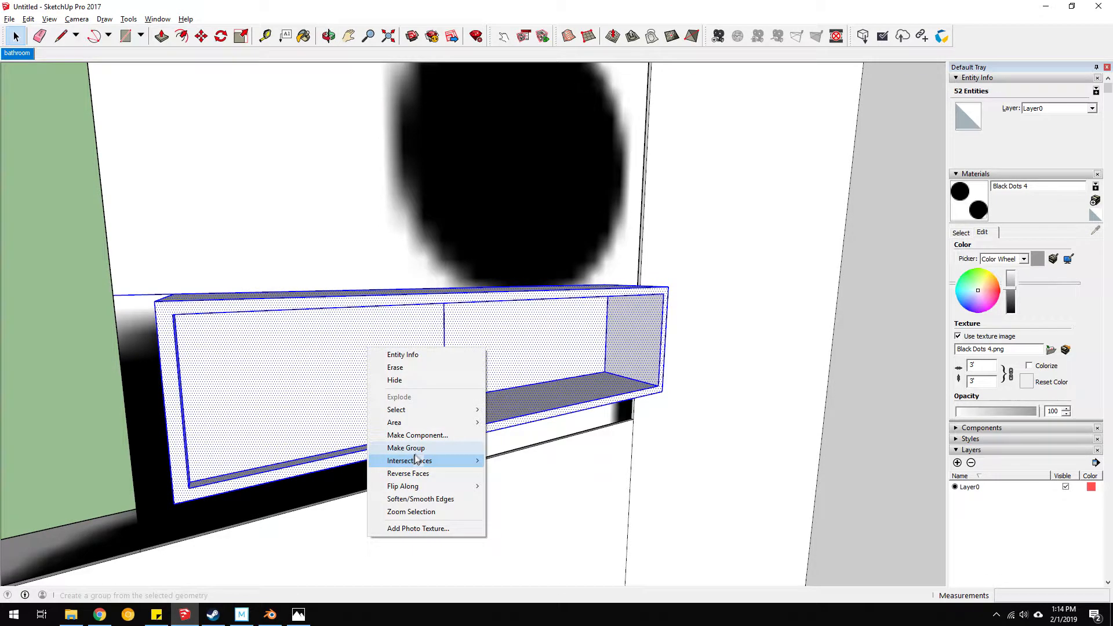
pyautogui.click(400, 461)
# Convert the shelf group into a component named "box", replacing the existing definition of that name.
pyautogui.rightClick(350, 383)
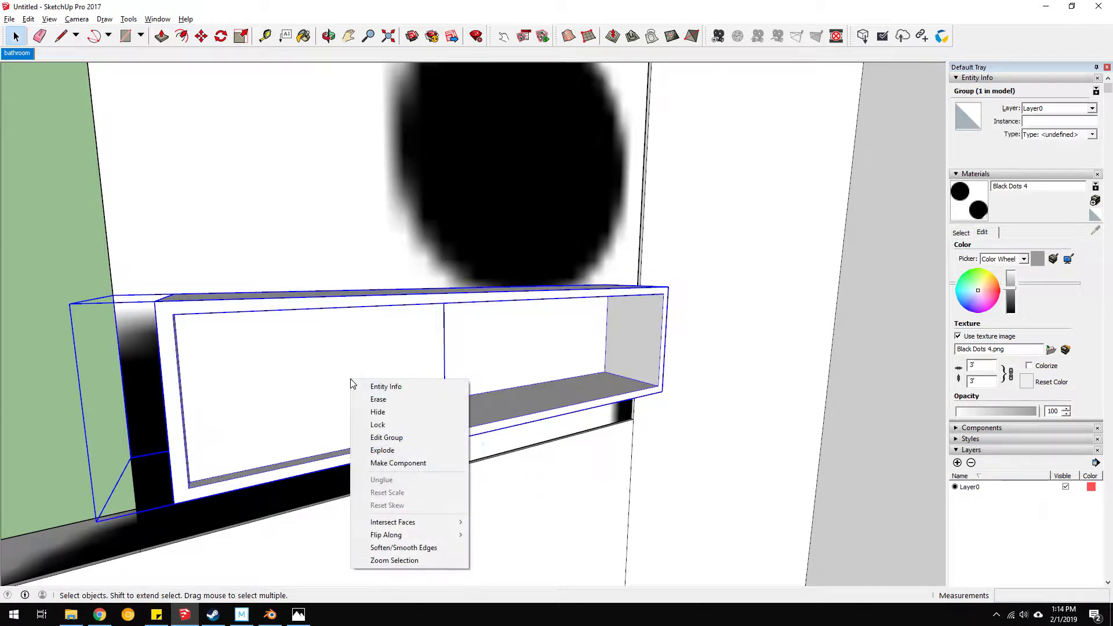
pyautogui.click(425, 462)
pyautogui.write('box')
pyautogui.press('Return')
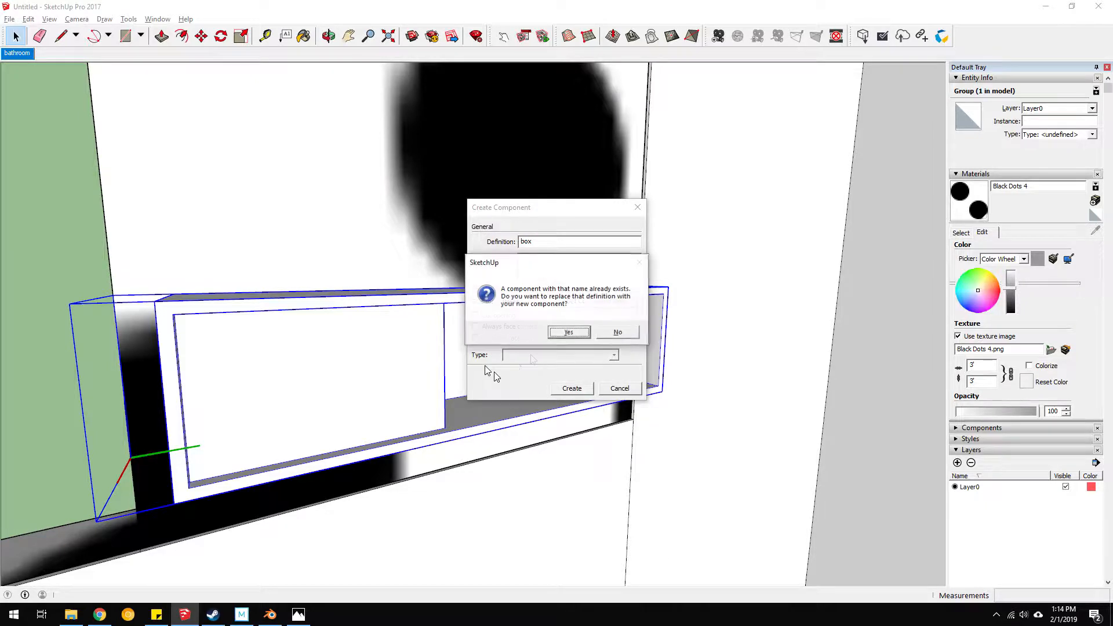
pyautogui.click(569, 331)
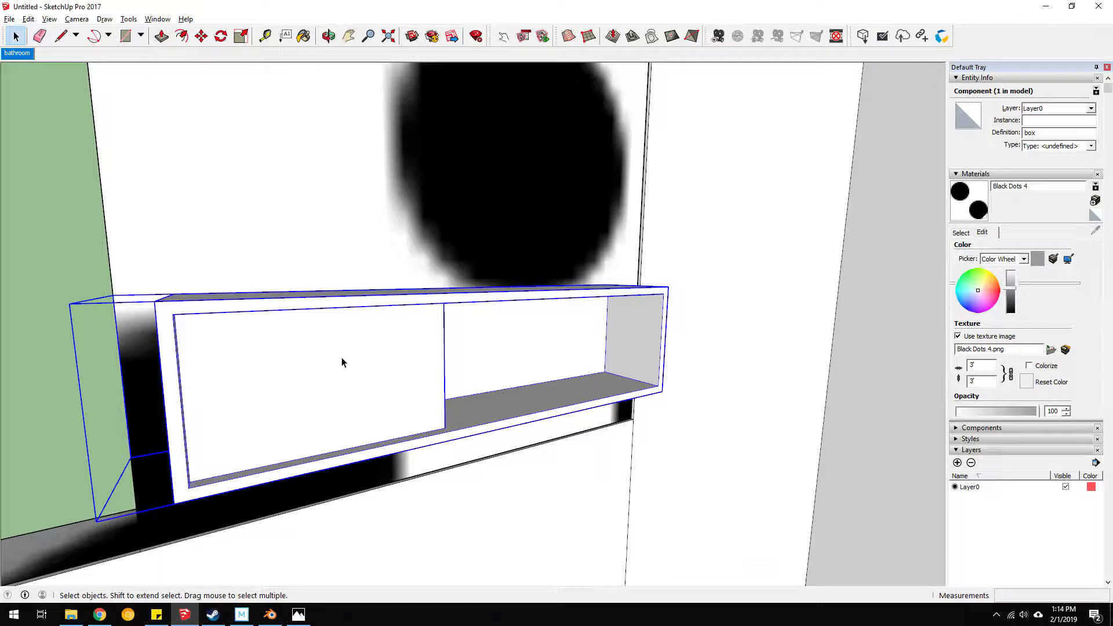
# Paint the whole box component with the Black Dots 4 material.
pyautogui.press('b')
pyautogui.click(376, 369)
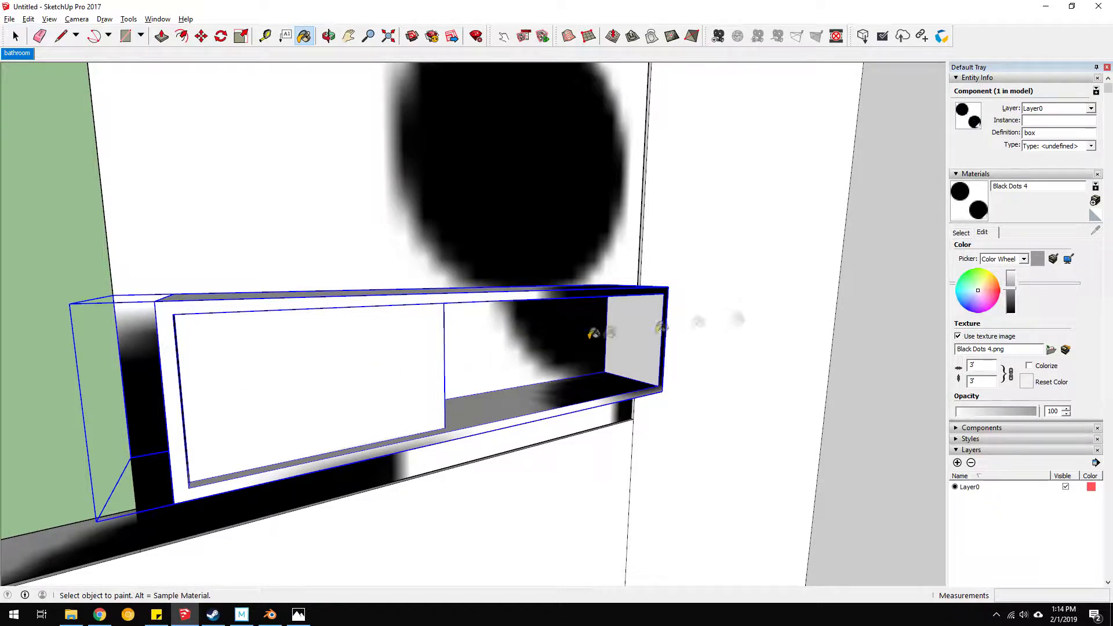
pyautogui.press('o')
pyautogui.moveTo(204, 420)
pyautogui.mouseDown()
pyautogui.moveTo(325, 391)
pyautogui.moveTo(390, 390)
pyautogui.mouseUp()
pyautogui.press('b')
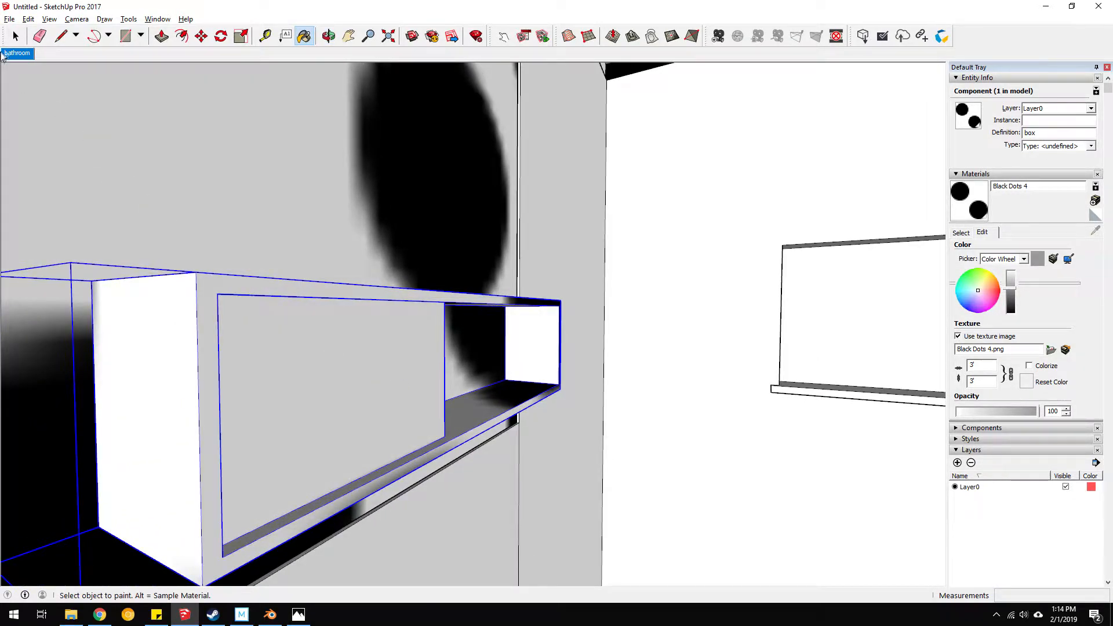
# Export the box component as an OBJ file, overwriting box.obj in the test folder.
pyautogui.click(10, 21)
pyautogui.moveTo(75, 194)
pyautogui.click(200, 195)
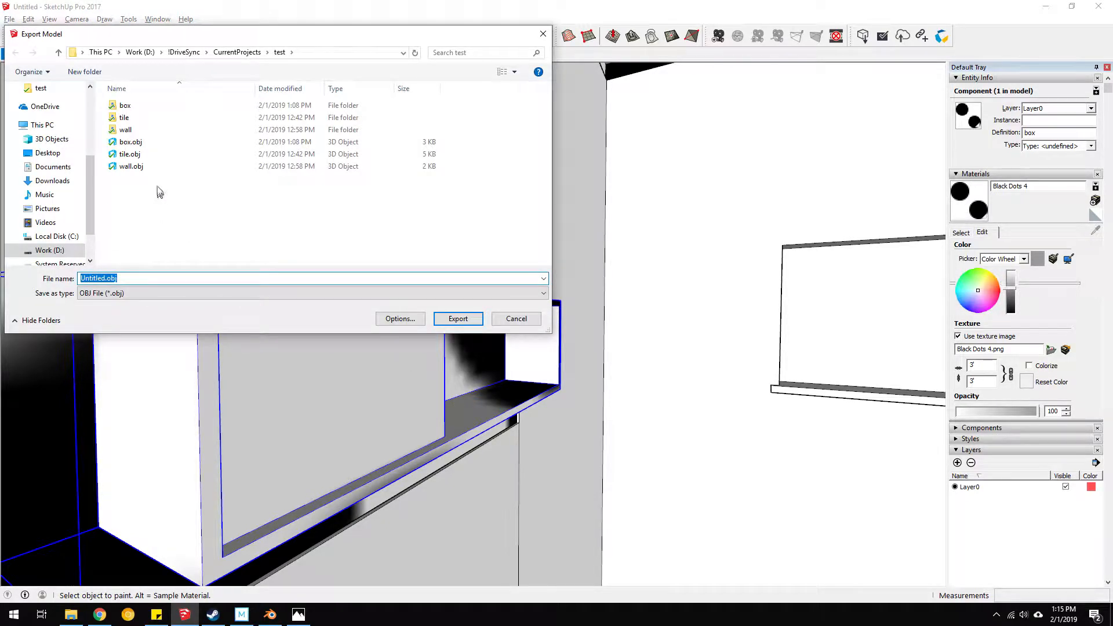
pyautogui.click(139, 144)
pyautogui.click(457, 320)
pyautogui.click(582, 308)
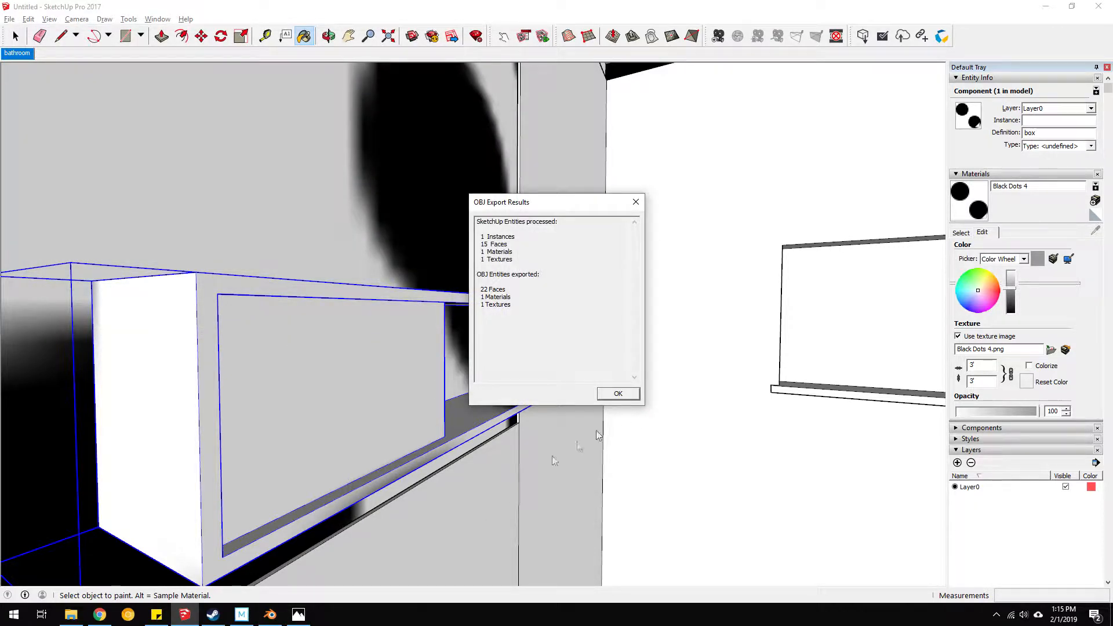
# Switch to Blender and change the old box from Edit Mode to Object Mode.
pyautogui.click(270, 615)
pyautogui.scroll(-3, 400, 380)
pyautogui.scroll(-1, 401, 380)
pyautogui.press('F3')
pyautogui.press('Escape')
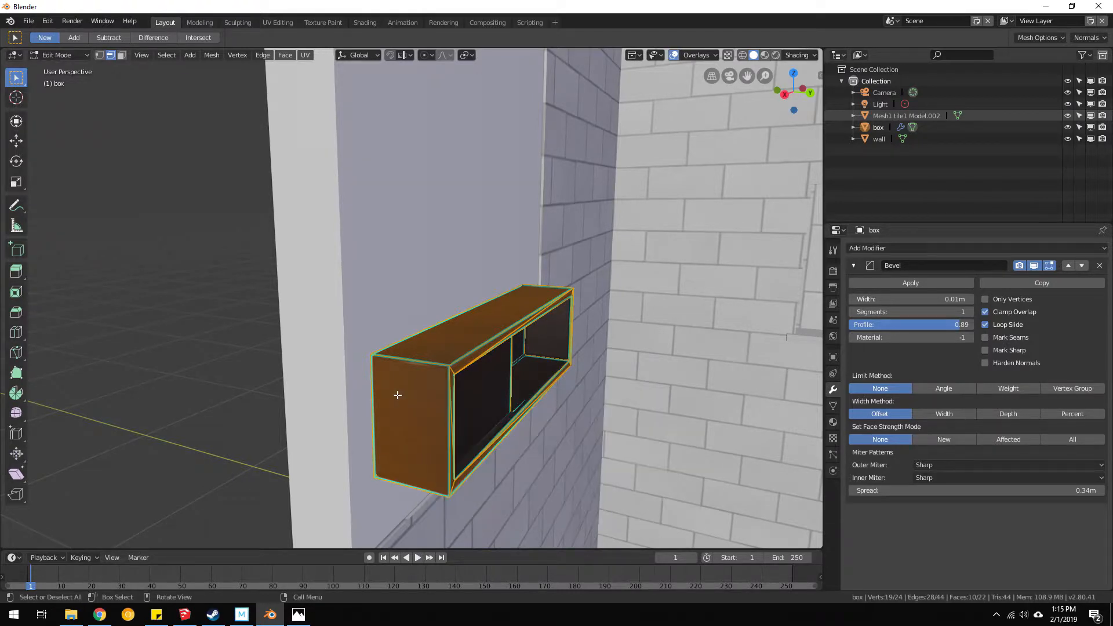
pyautogui.rightClick(397, 395)
pyautogui.click(60, 56)
pyautogui.click(65, 68)
# Delete the old box object from the scene, keeping the wall.
pyautogui.click(416, 395)
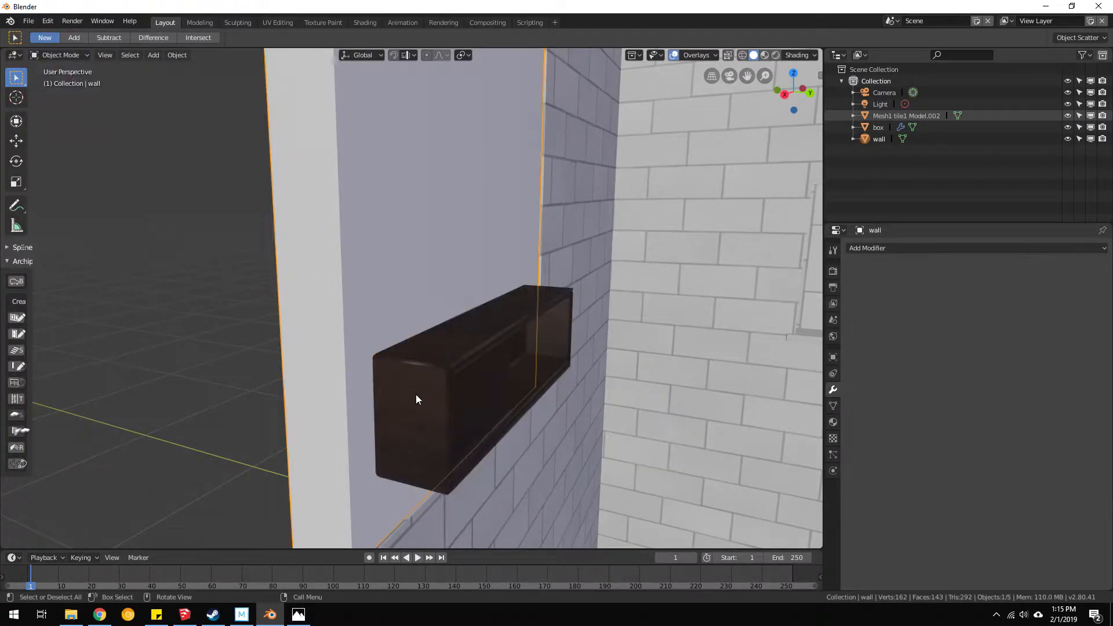
pyautogui.press('Delete')
pyautogui.hotkey('ctrl', 'z')
pyautogui.press('Delete')
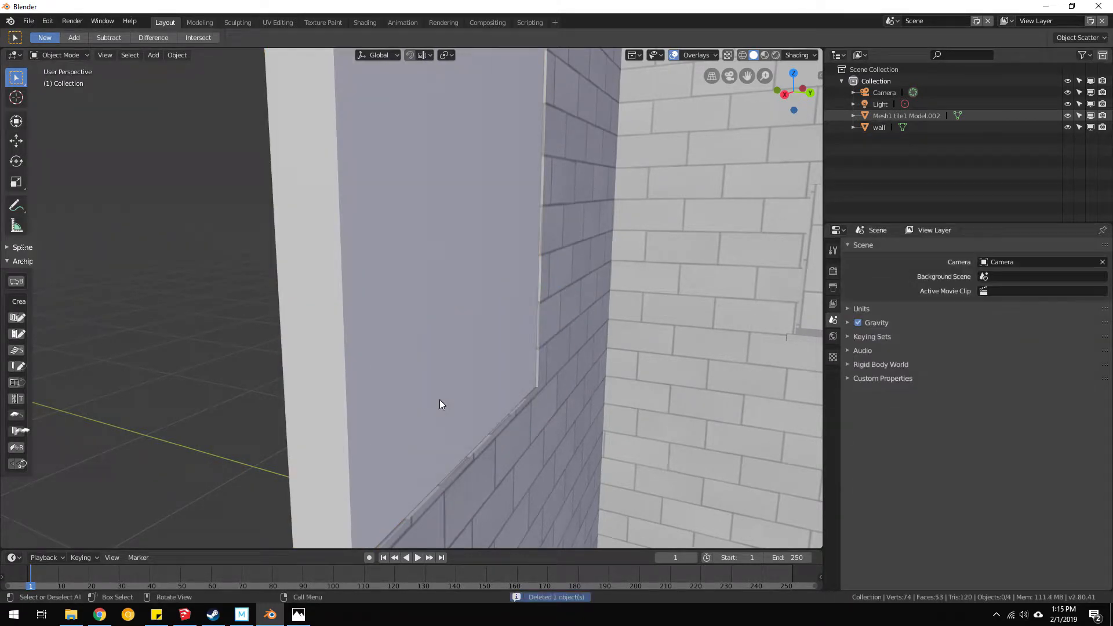
# Import the exported box.obj as a Wavefront OBJ into the bathroom scene.
pyautogui.click(25, 22)
pyautogui.moveTo(134, 235)
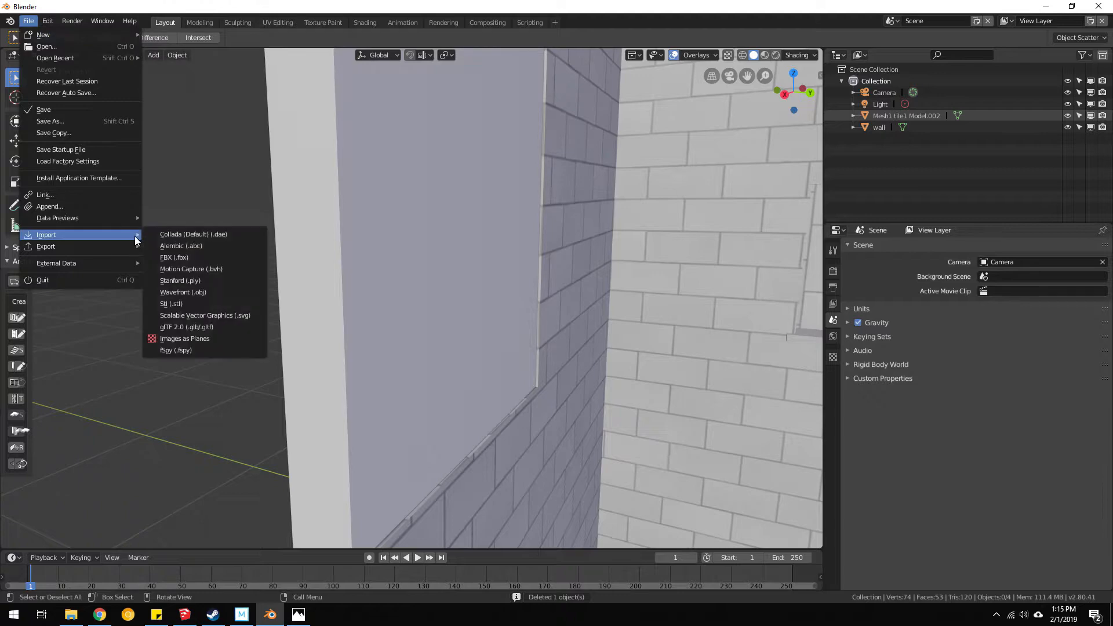
pyautogui.click(211, 291)
pyautogui.click(255, 154)
pyautogui.click(1083, 70)
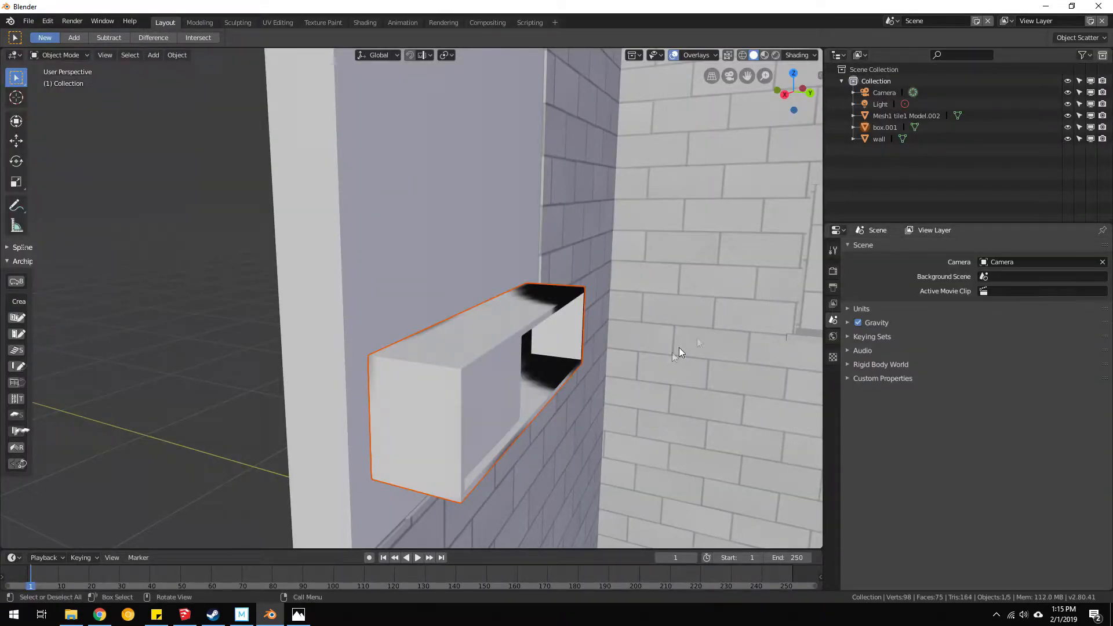
# Select the imported box and pick the dark brown wood preview in its Poliigon Material Converter.
pyautogui.moveTo(634, 404); pyautogui.dragTo(608, 381, button='middle')
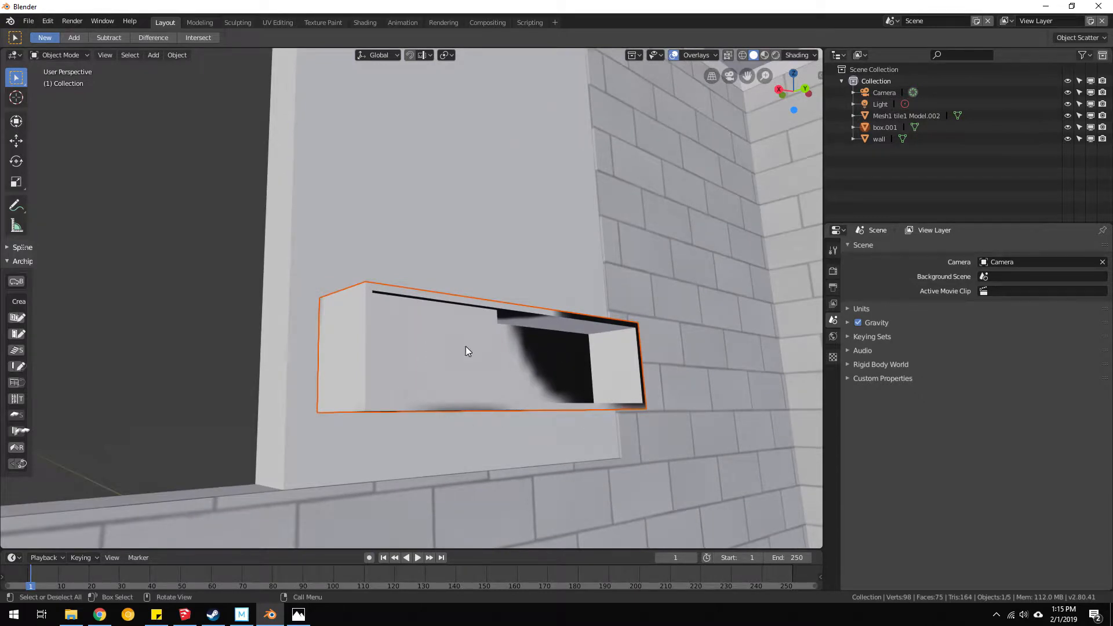
pyautogui.scroll(-2, 471, 346)
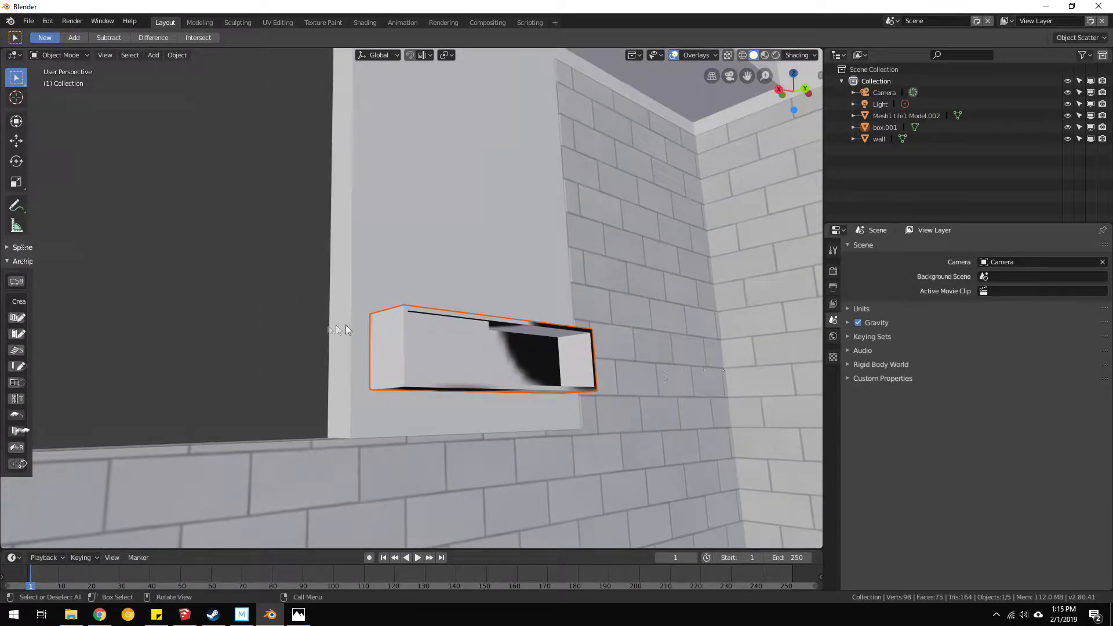
pyautogui.click(523, 367)
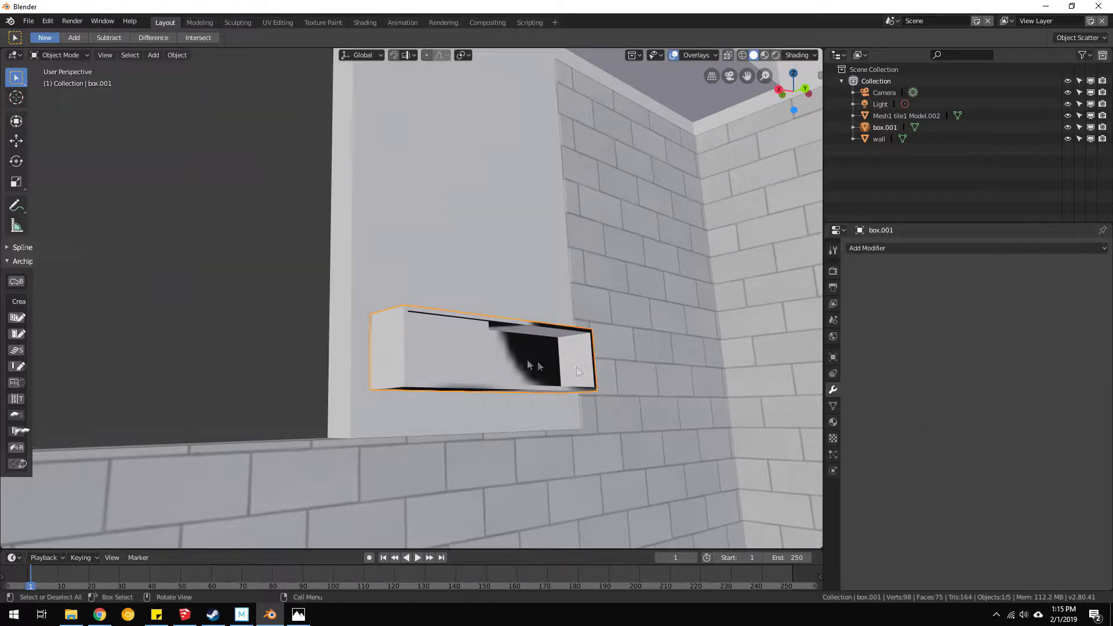
pyautogui.click(833, 422)
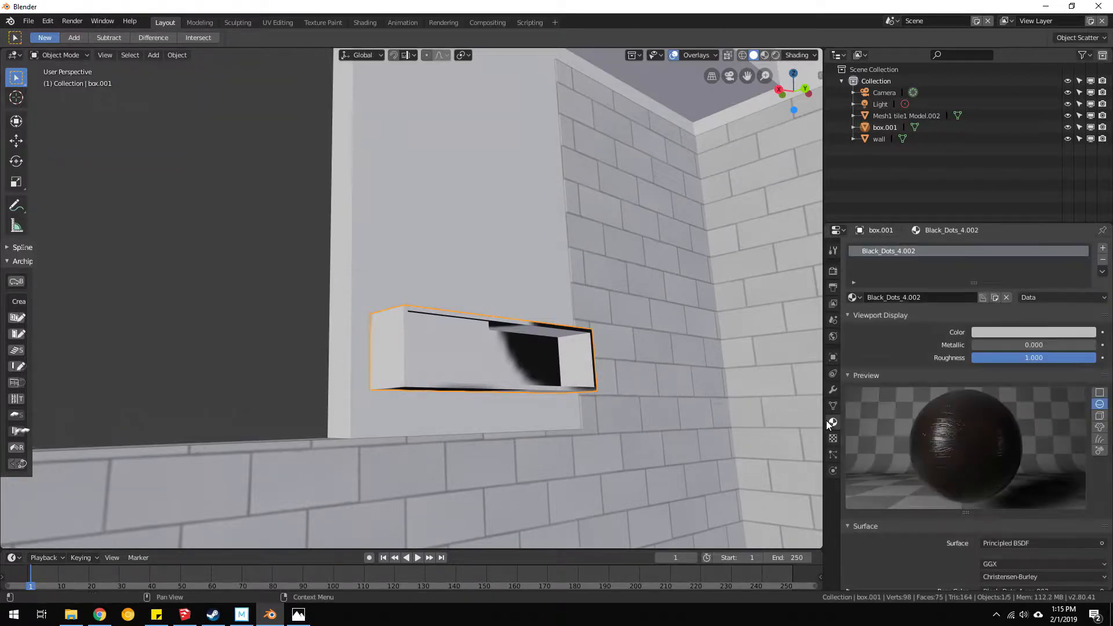
pyautogui.scroll(-15, 847, 394)
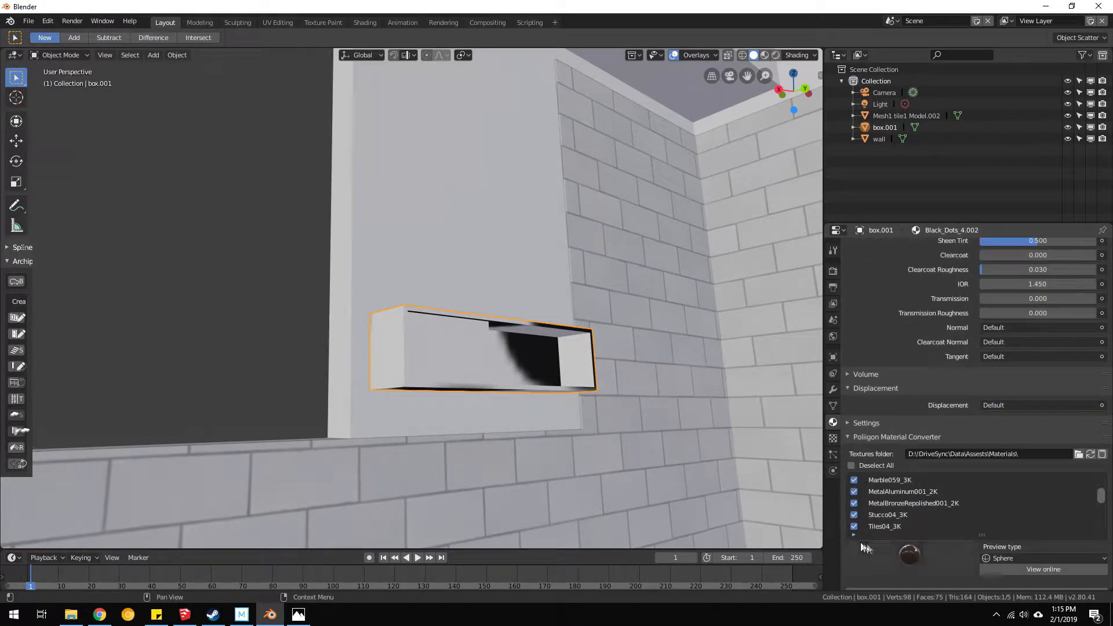
pyautogui.click(892, 553)
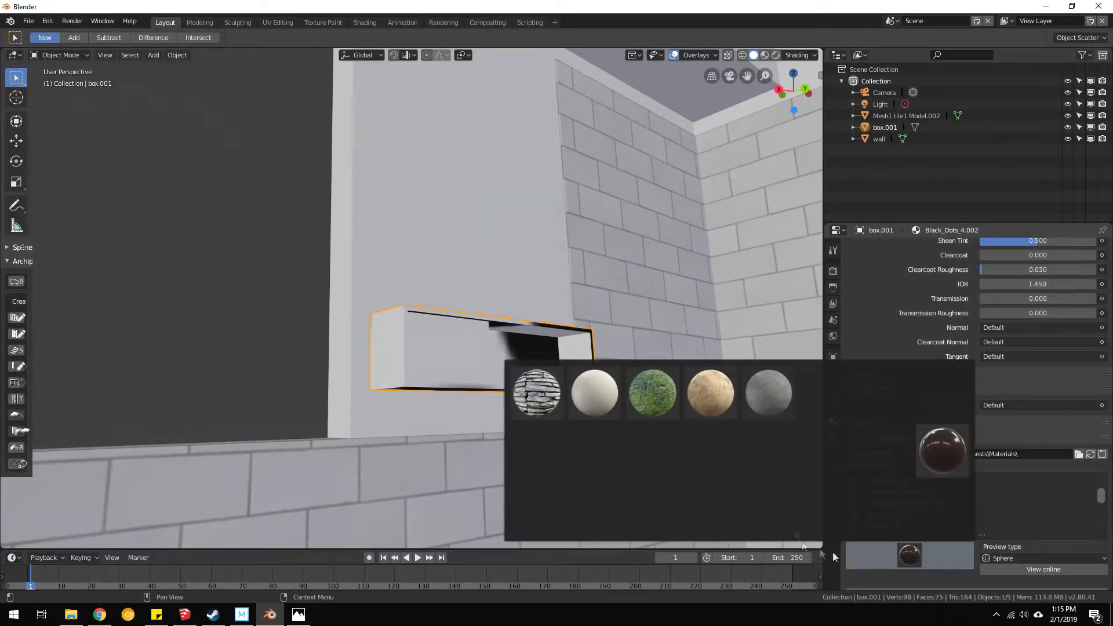
pyautogui.click(938, 458)
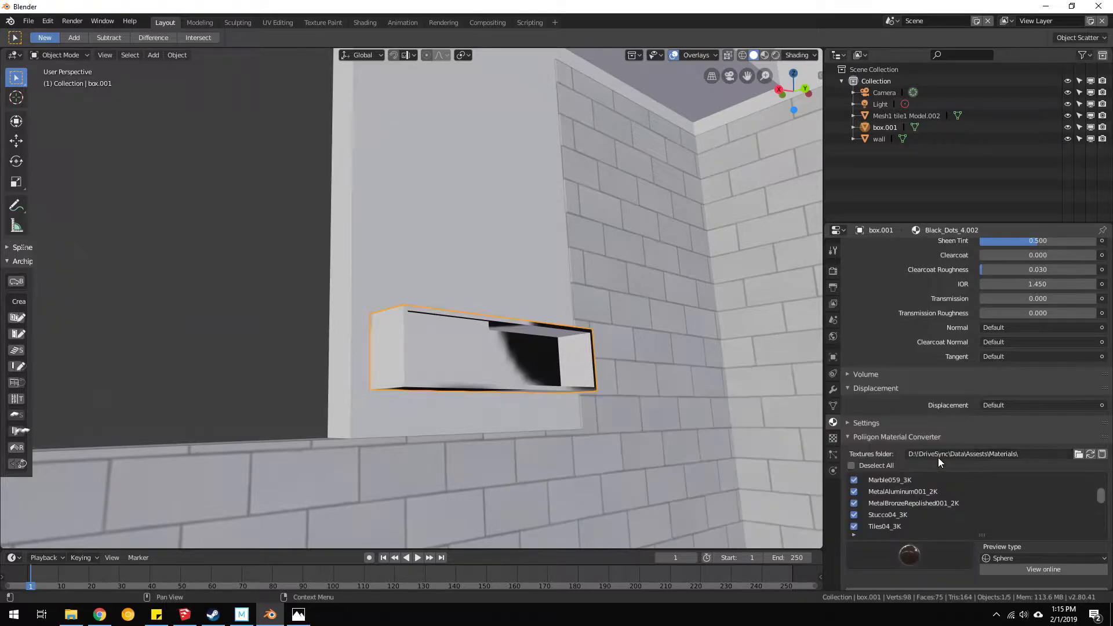
# Deselect all materials in the Poliigon Material Converter, select only WoodFineDark002_3K and load it.
pyautogui.click(851, 466)
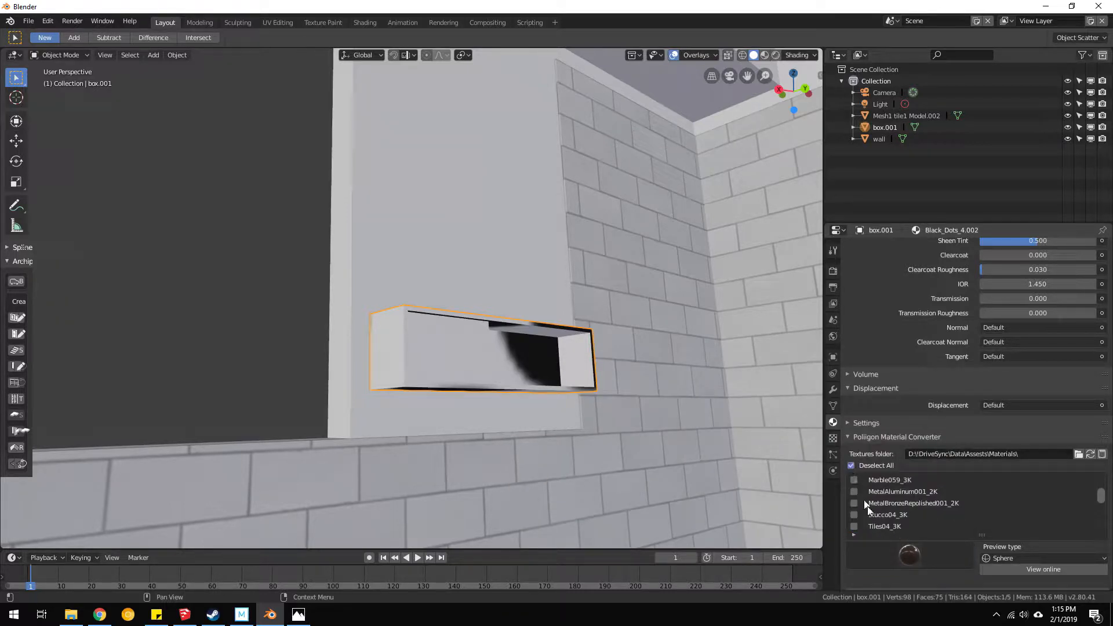
pyautogui.scroll(-3, 867, 505)
pyautogui.click(855, 514)
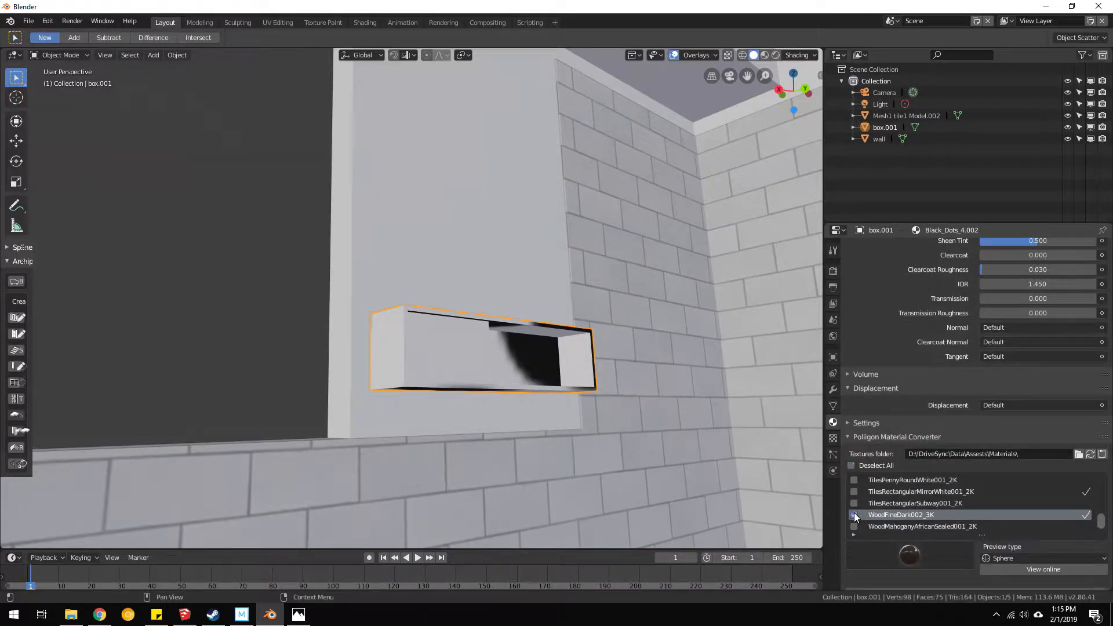
pyautogui.scroll(-2, 918, 555)
pyautogui.click(941, 540)
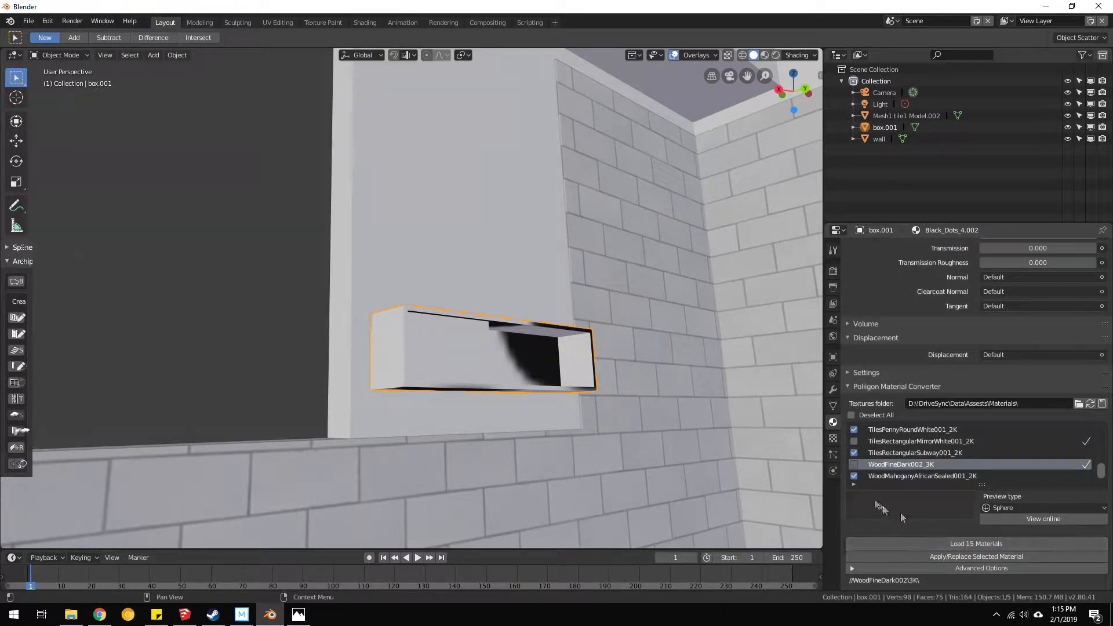
# Replace the box's Black_Dots_4.002 material with WoodFineDark002_3K.
pyautogui.scroll(10, 881, 453)
pyautogui.scroll(5, 880, 452)
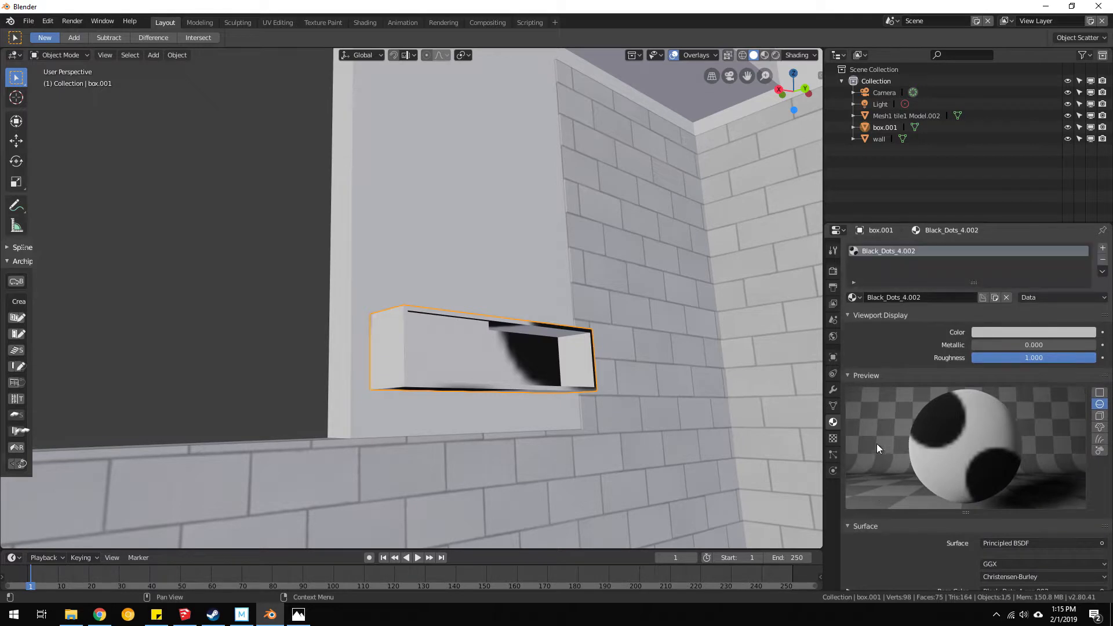
pyautogui.click(853, 298)
pyautogui.scroll(-2, 851, 406)
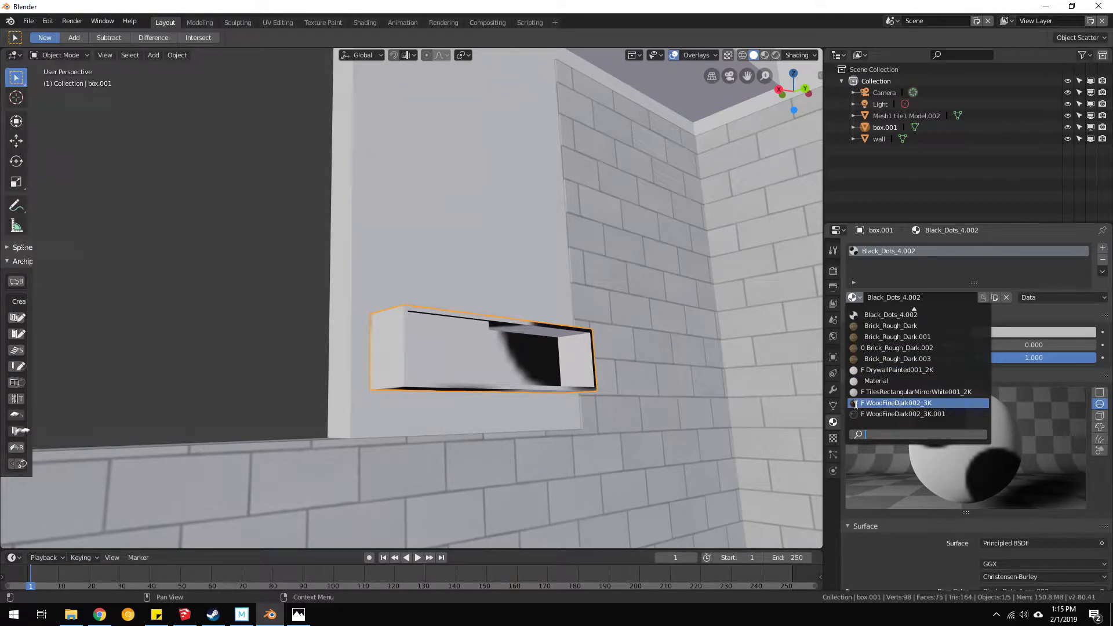
pyautogui.click(855, 403)
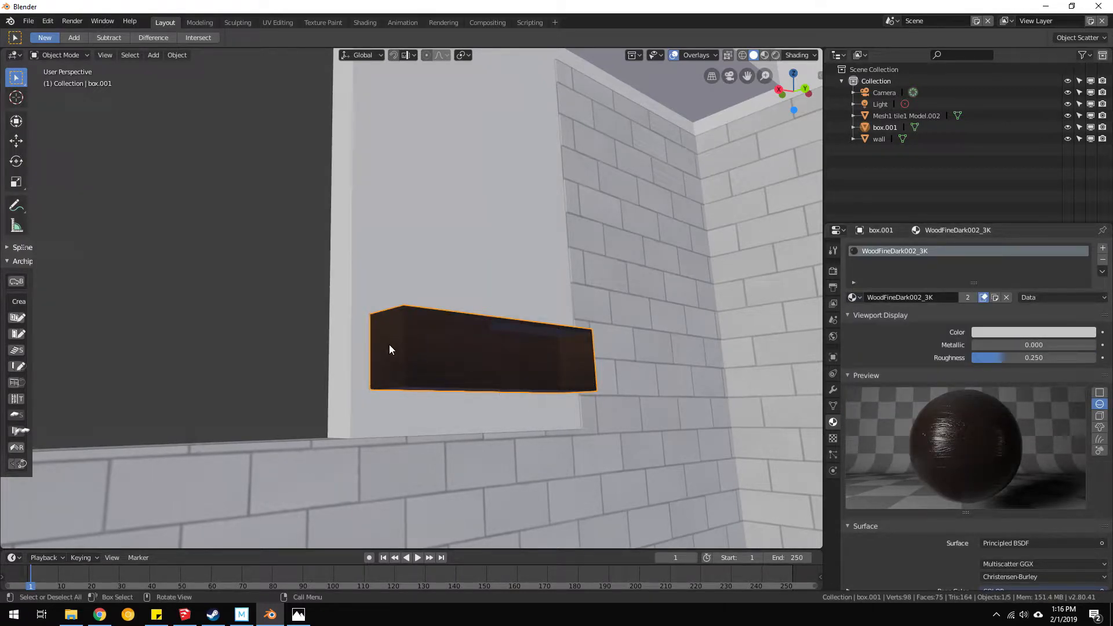
# Inspect the box's wood texture, then switch to the bathroom.png photo and examine the grain on the real shelf box.
pyautogui.scroll(6, 357, 345)
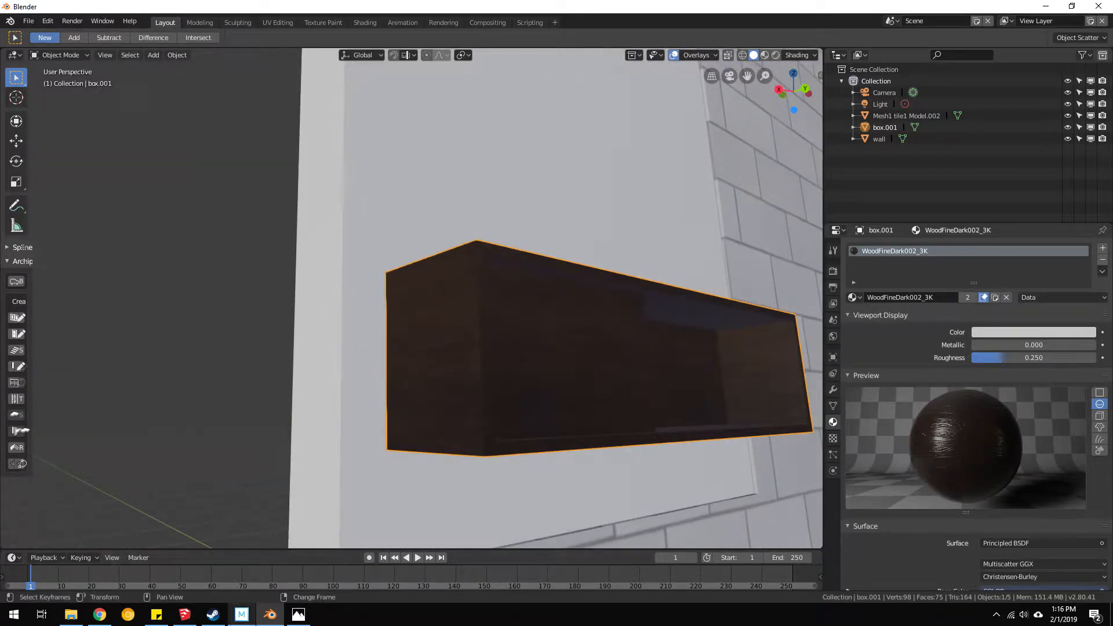
pyautogui.click(298, 614)
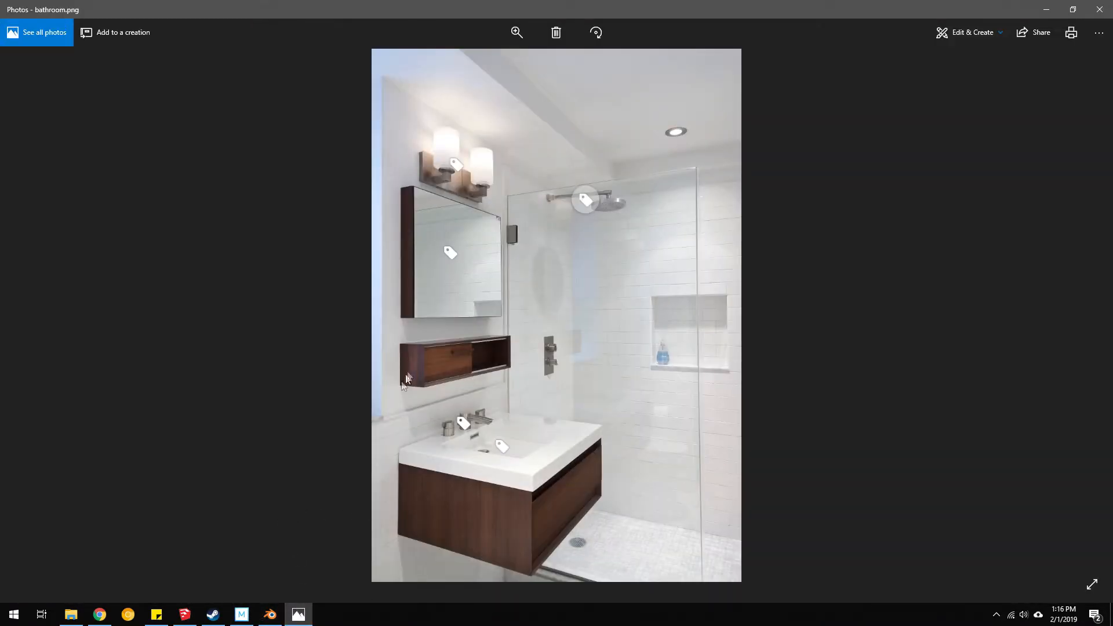
pyautogui.scroll(3, 412, 362)
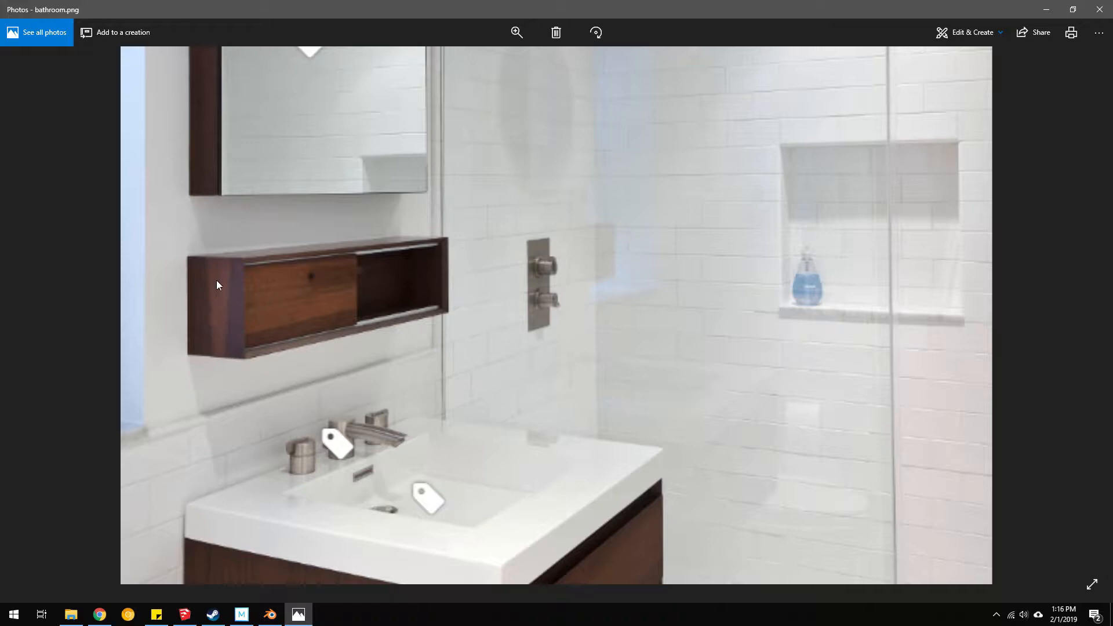
# Switch back to Blender and split the 3D viewport into two side-by-side areas.
pyautogui.click(270, 614)
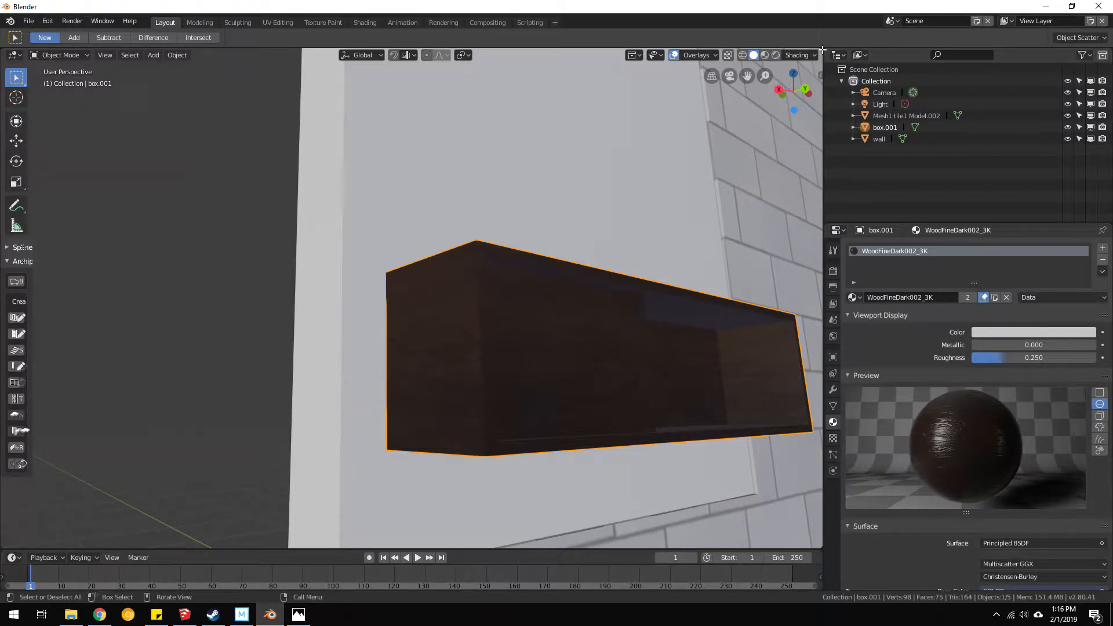
pyautogui.moveTo(820, 51); pyautogui.dragTo(376, 55)
pyautogui.click(423, 57)
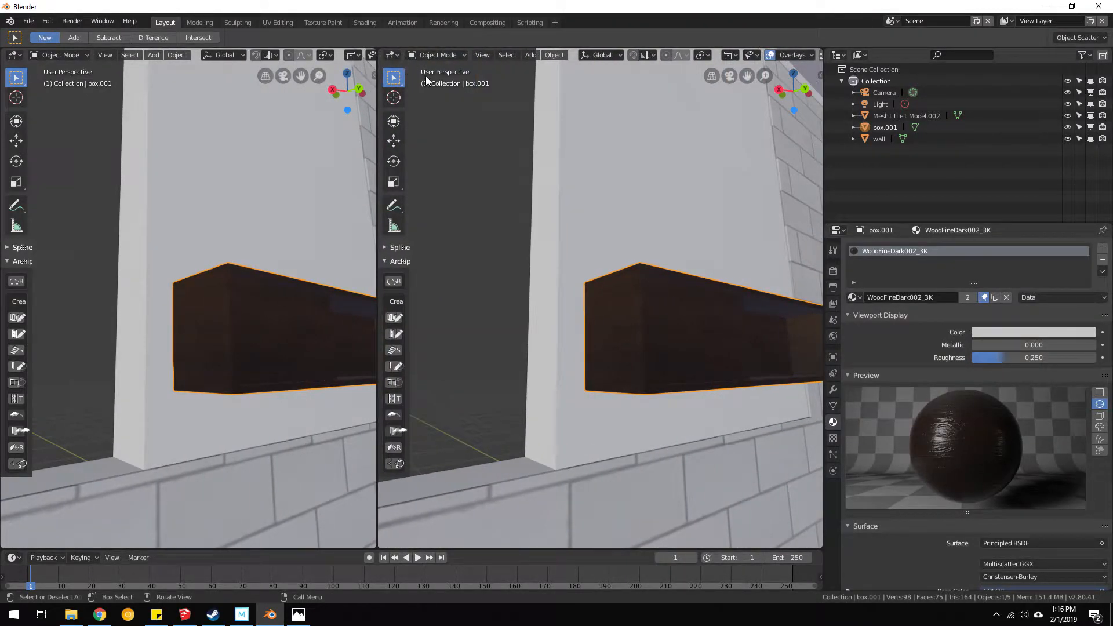
pyautogui.click(436, 56)
# Put the box in Edit Mode and change the second area to the UV Editor.
pyautogui.click(58, 56)
pyautogui.click(61, 82)
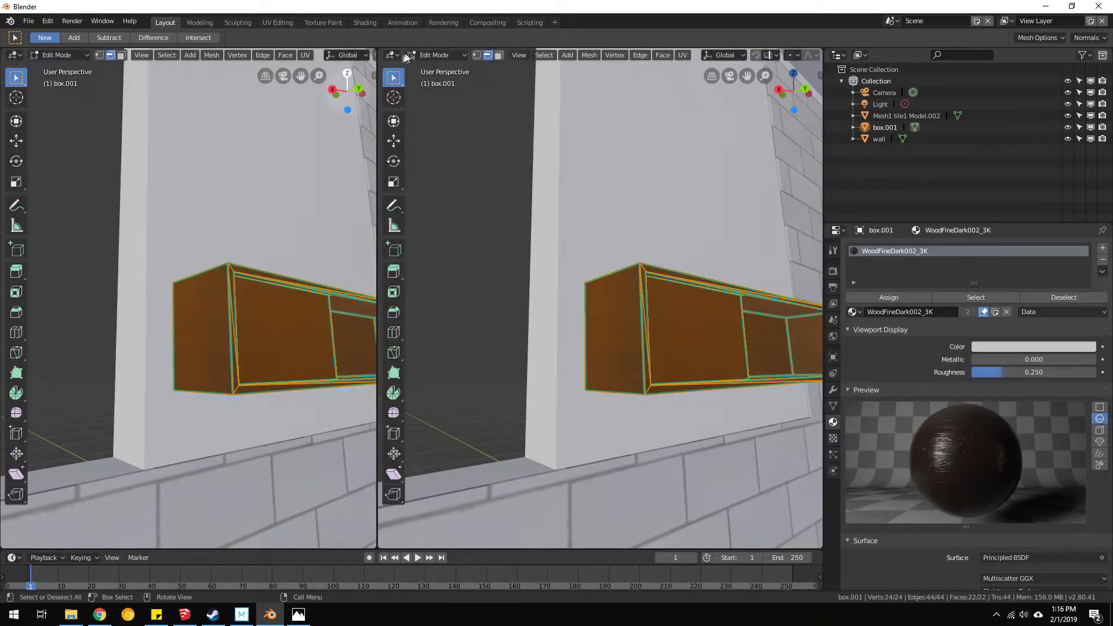
pyautogui.click(394, 55)
pyautogui.click(476, 125)
# Select only the box's end face in face select mode and rotate its UVs by a quarter turn.
pyautogui.scroll(2, 198, 344)
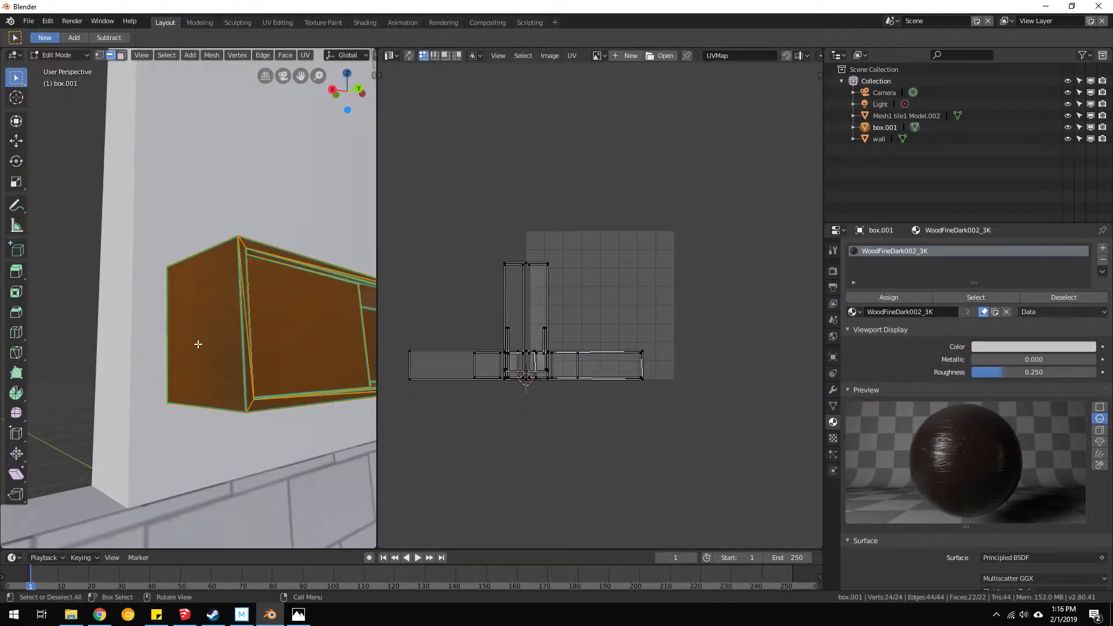
pyautogui.scroll(2, 208, 330)
pyautogui.hotkey('alt', 'a')
pyautogui.scroll(-2, 236, 305)
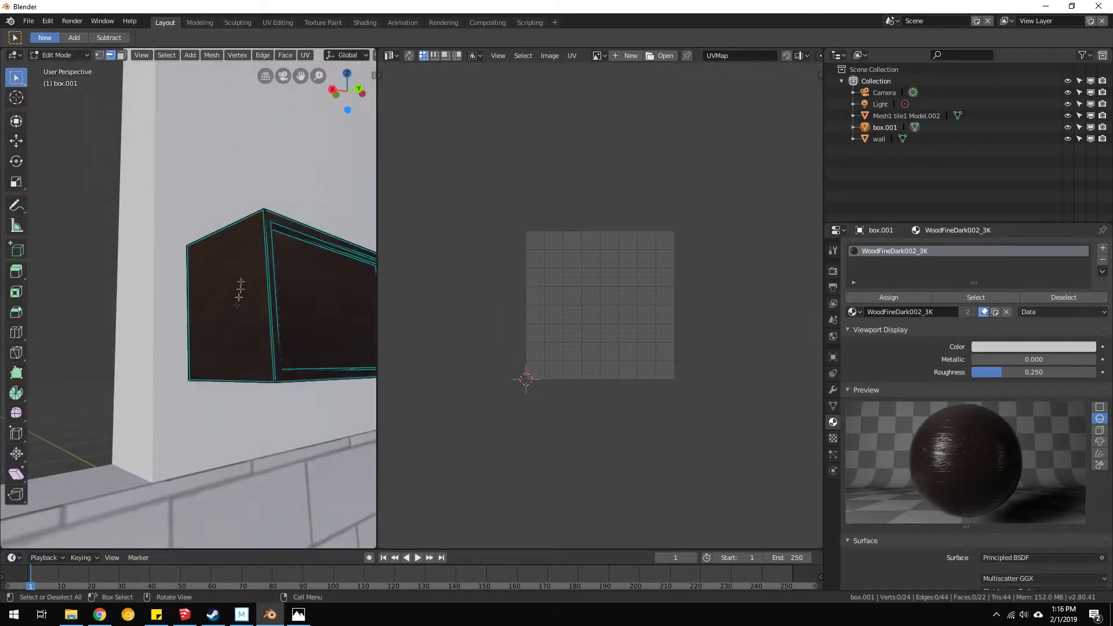
pyautogui.click(122, 55)
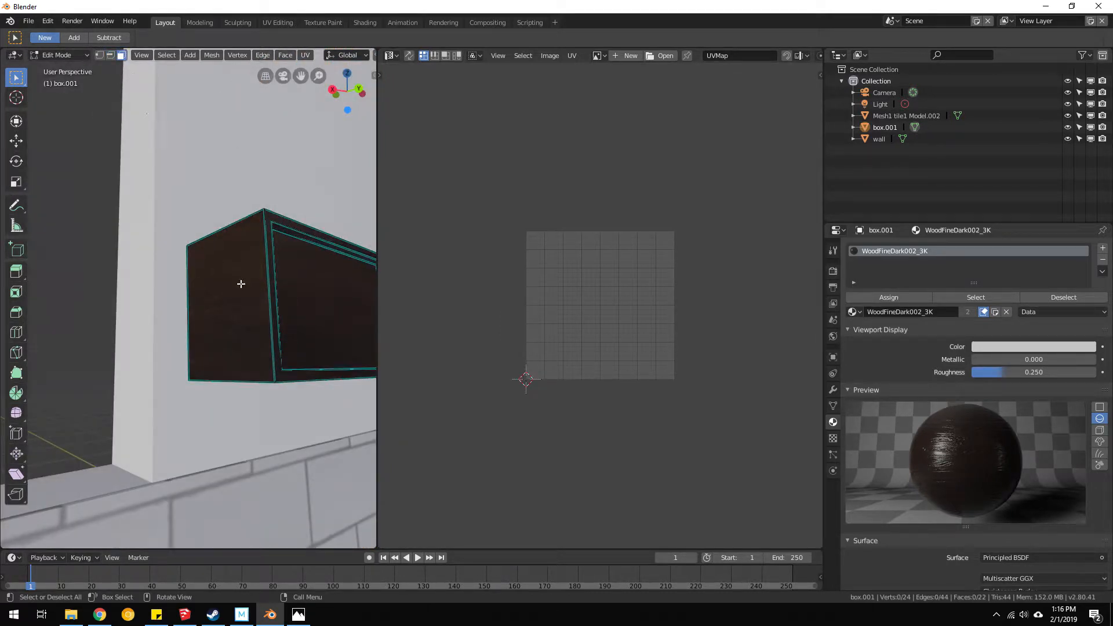
pyautogui.click(241, 284)
pyautogui.scroll(4, 488, 370)
pyautogui.moveTo(499, 279); pyautogui.dragTo(690, 443)
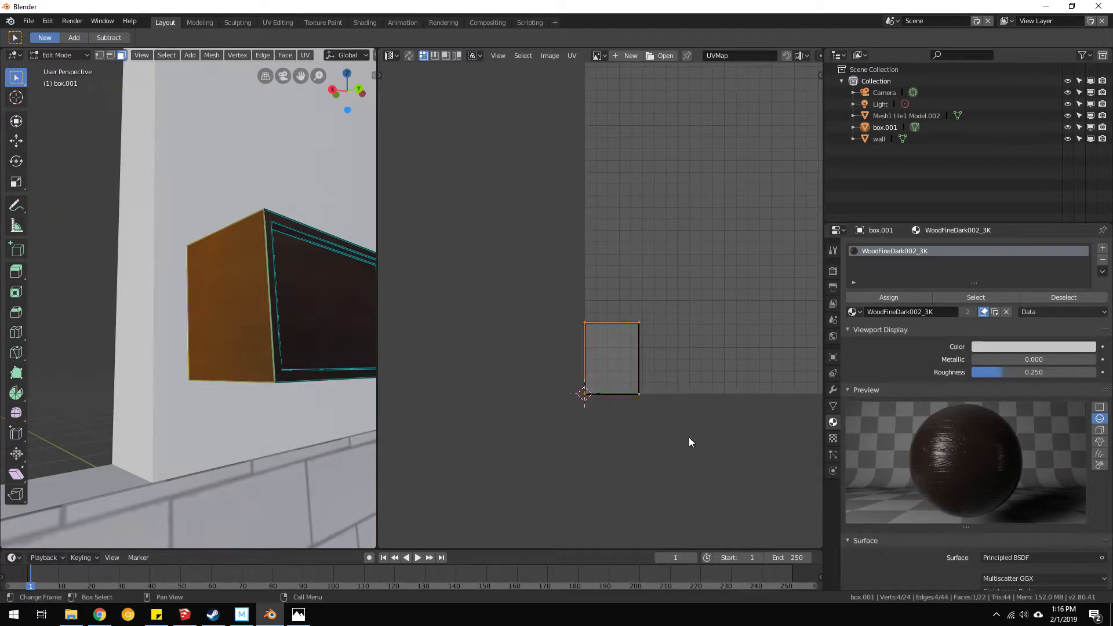
pyautogui.press('r')
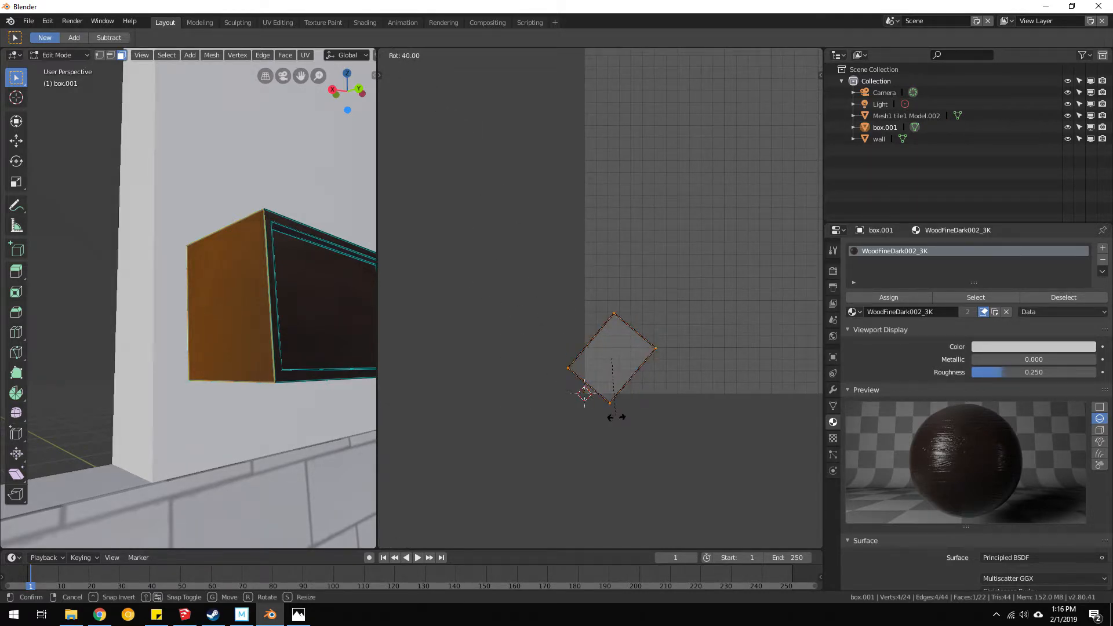
pyautogui.click(539, 421)
# Return the box to Object Mode and examine the wood grain on its end and top faces.
pyautogui.press('F3')
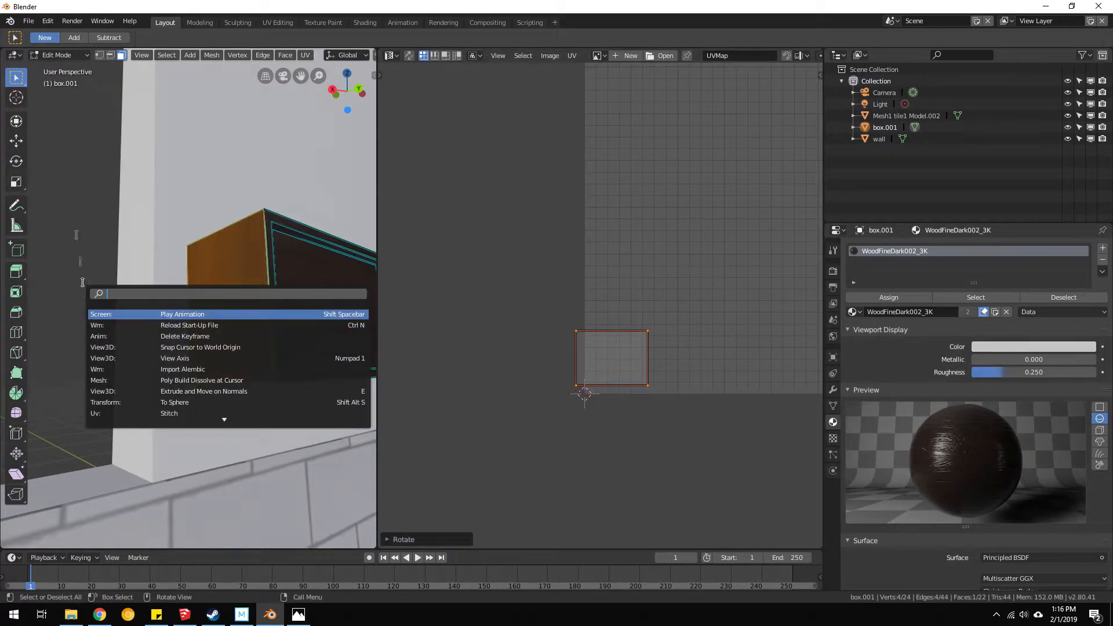
pyautogui.click(64, 55)
pyautogui.click(61, 58)
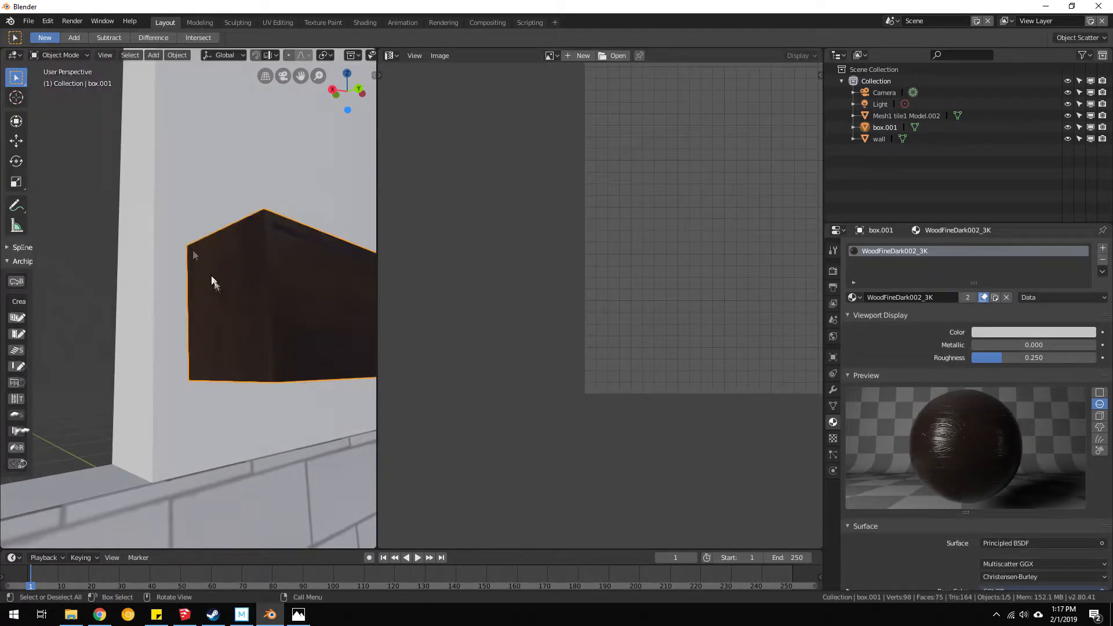
pyautogui.moveTo(254, 338); pyautogui.dragTo(291, 371, button='middle')
pyautogui.click(229, 301)
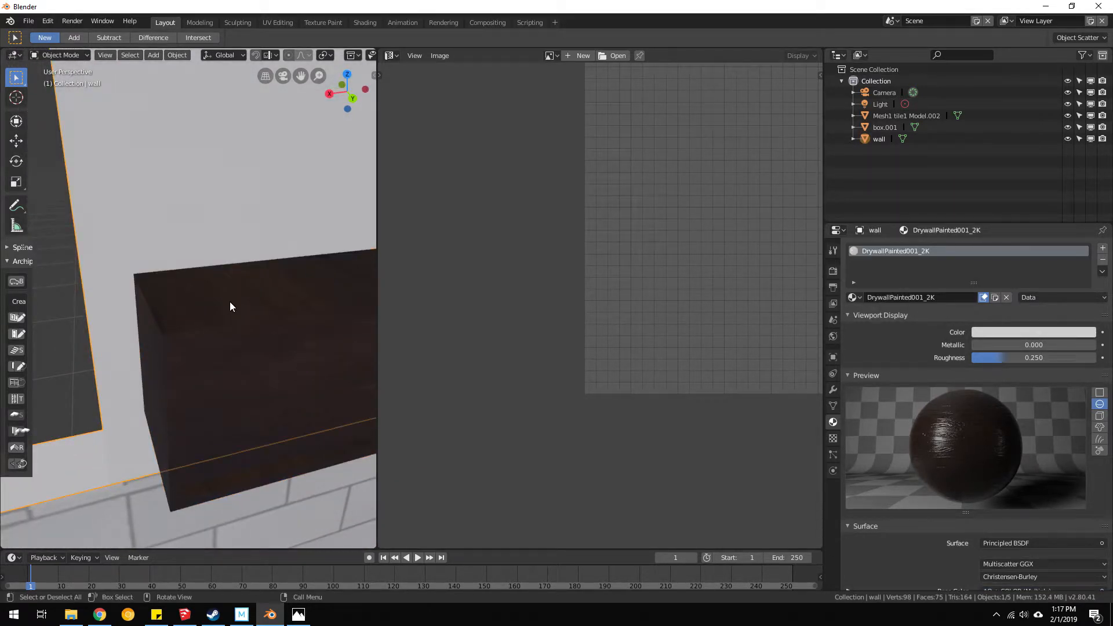
pyautogui.click(59, 55)
pyautogui.click(78, 80)
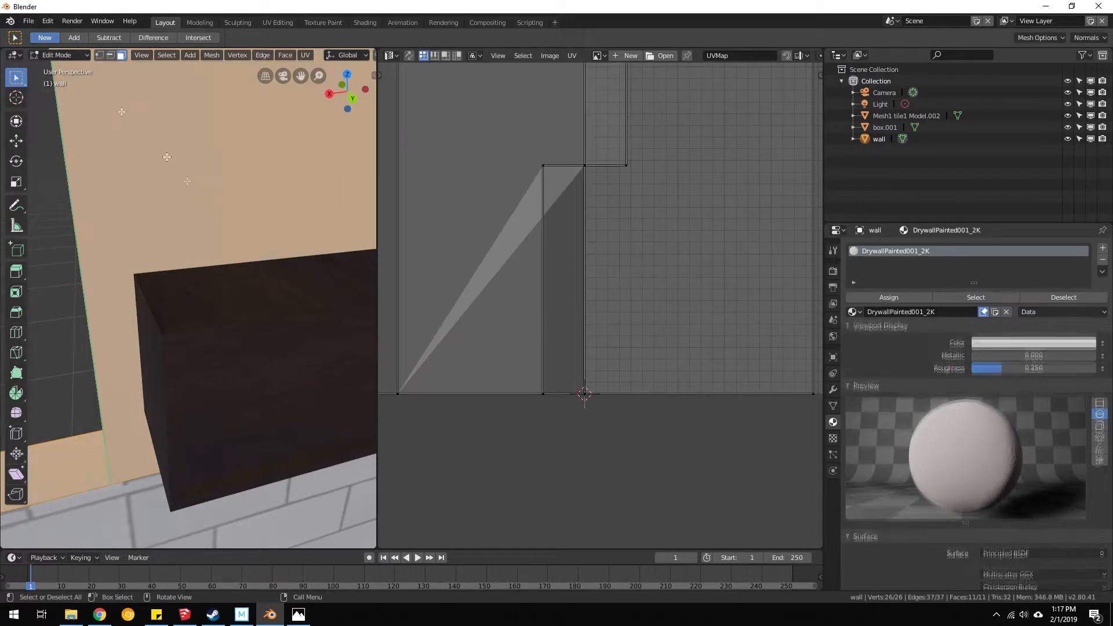
pyautogui.click(235, 309)
pyautogui.press('u')
pyautogui.press('Escape')
pyautogui.click(59, 55)
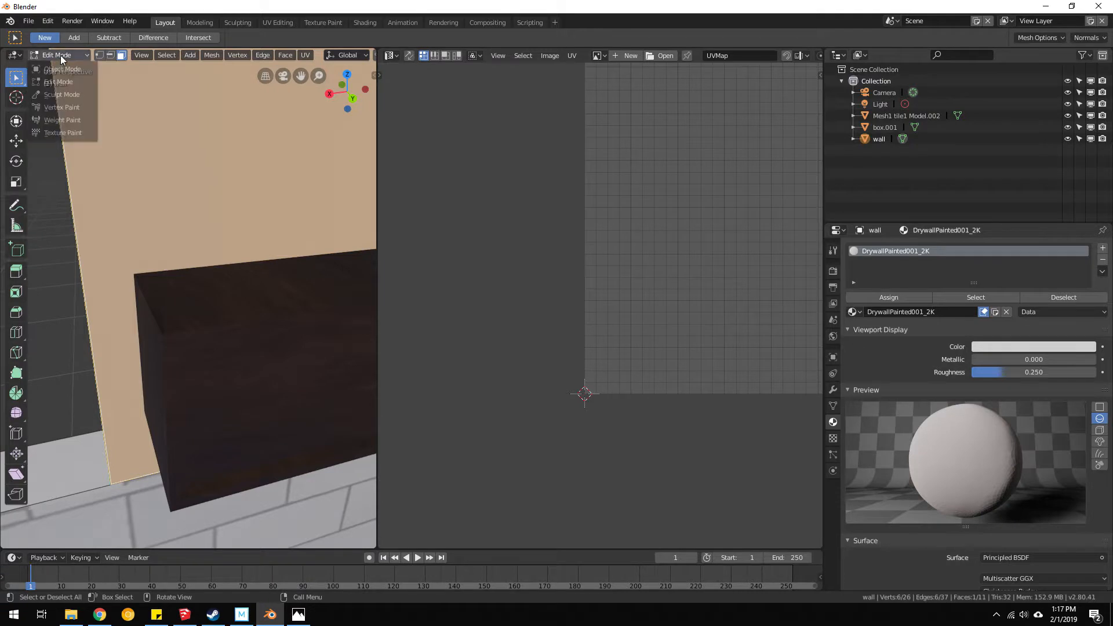
pyautogui.click(68, 68)
# Make the dark wood box the selected object instead of the wall and switch it to Edit Mode.
pyautogui.click(231, 277)
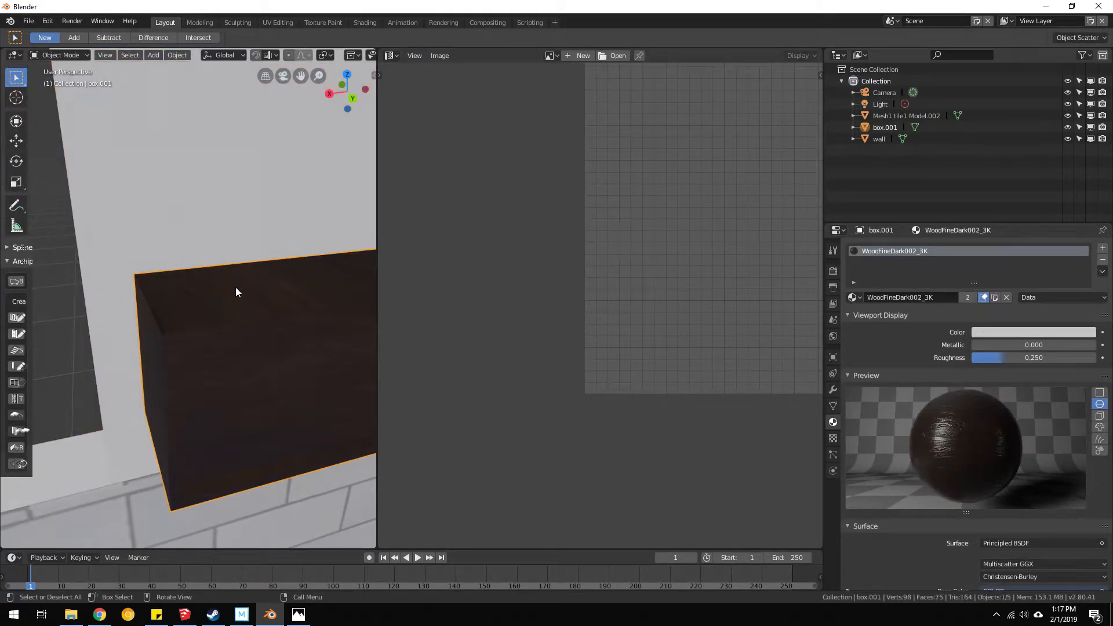
pyautogui.hotkey('ctrl', 'Tab')
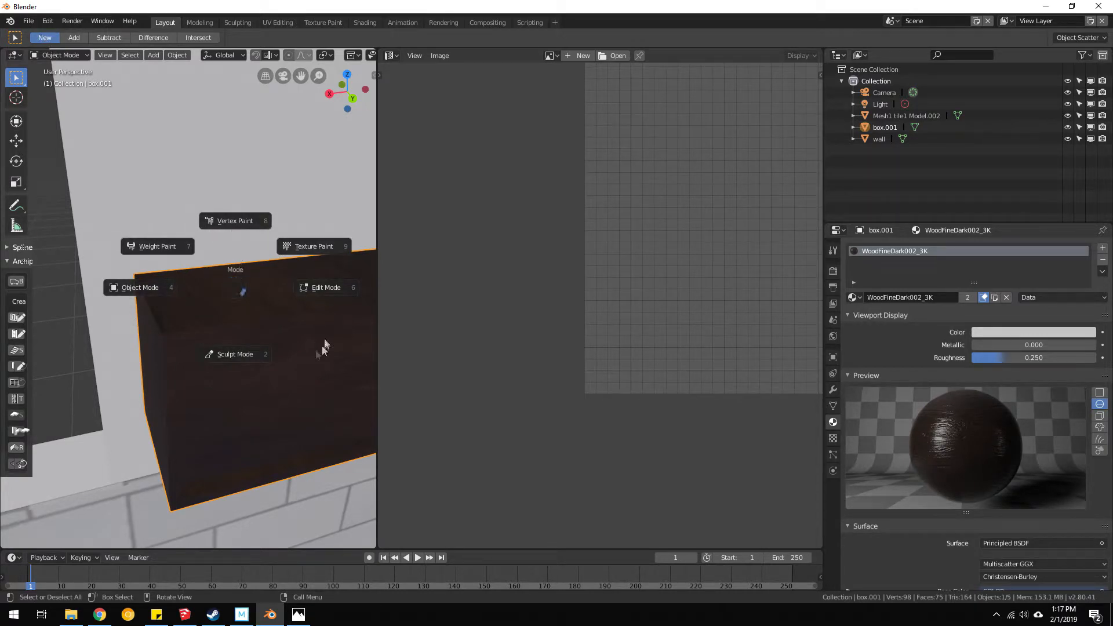
pyautogui.click(341, 290)
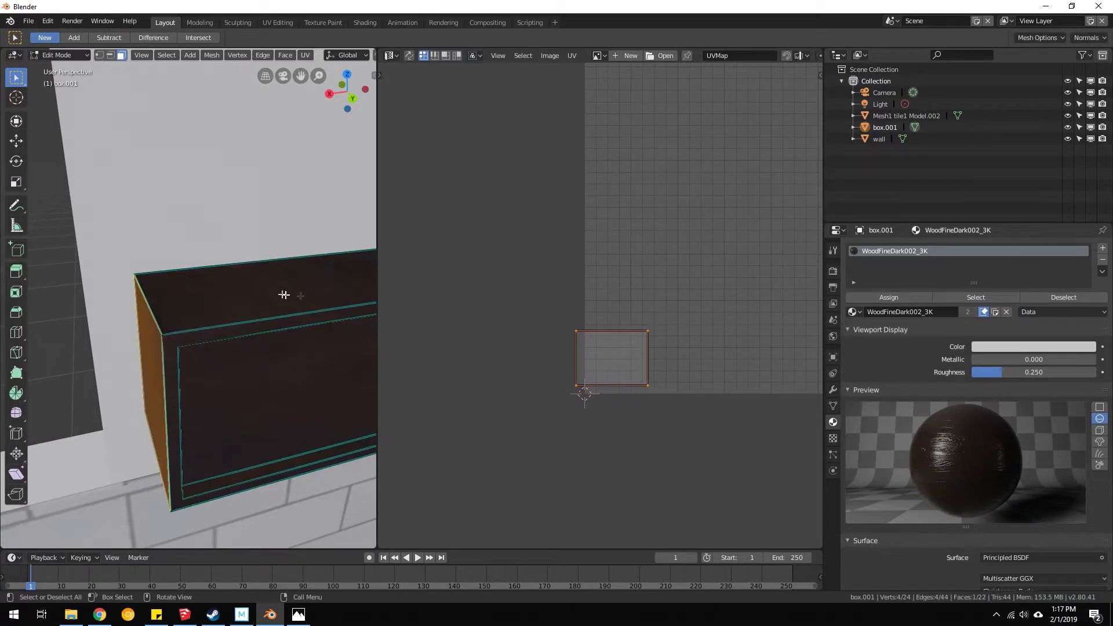
# Select only the box's top face and rotate its UVs by about a quarter turn.
pyautogui.click(282, 294)
pyautogui.moveTo(516, 100); pyautogui.dragTo(717, 443)
pyautogui.press('r')
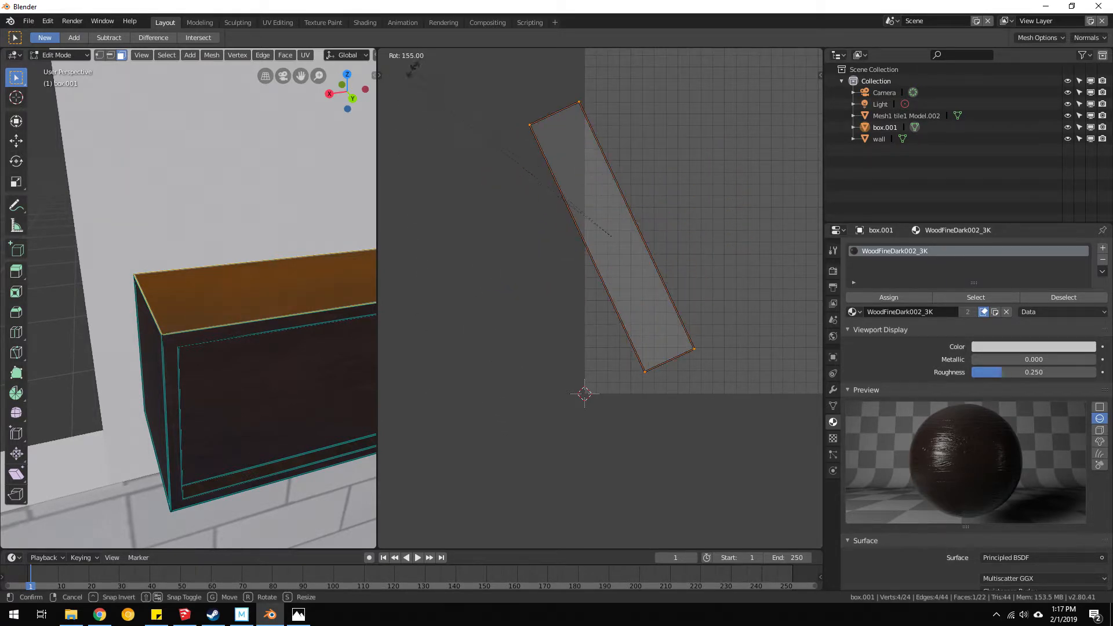
pyautogui.click(558, 266)
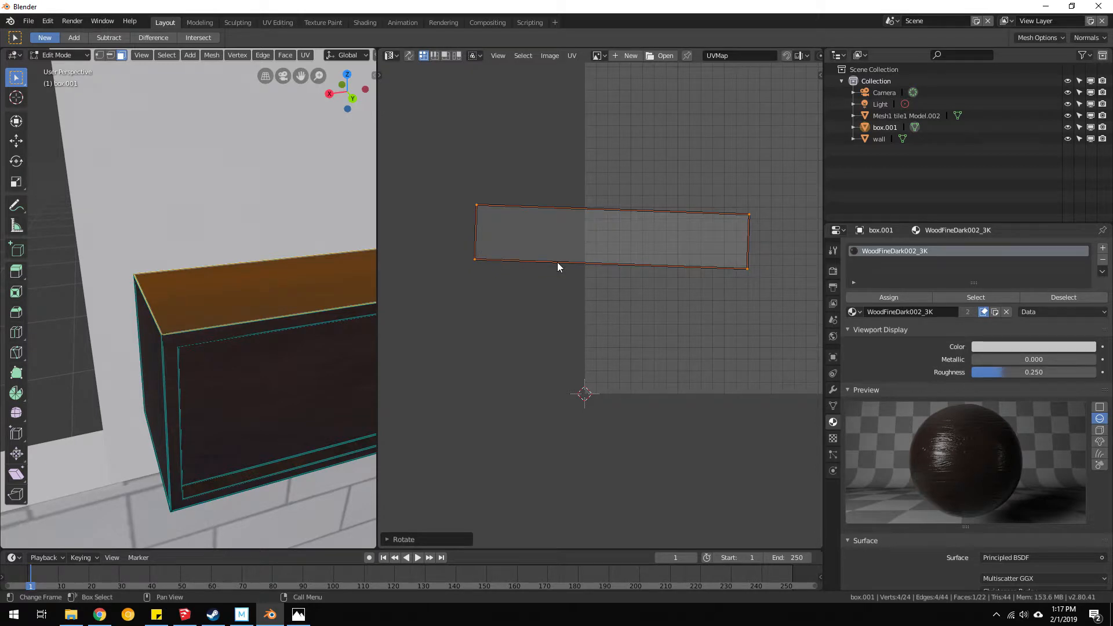
pyautogui.press('F12')
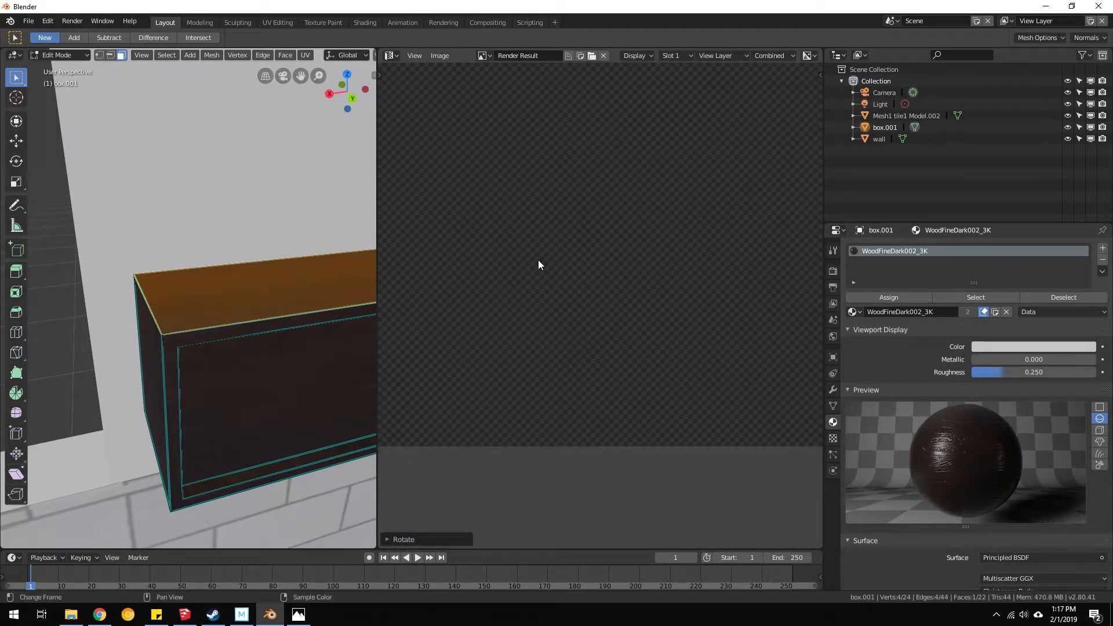
pyautogui.scroll(-8, 465, 283)
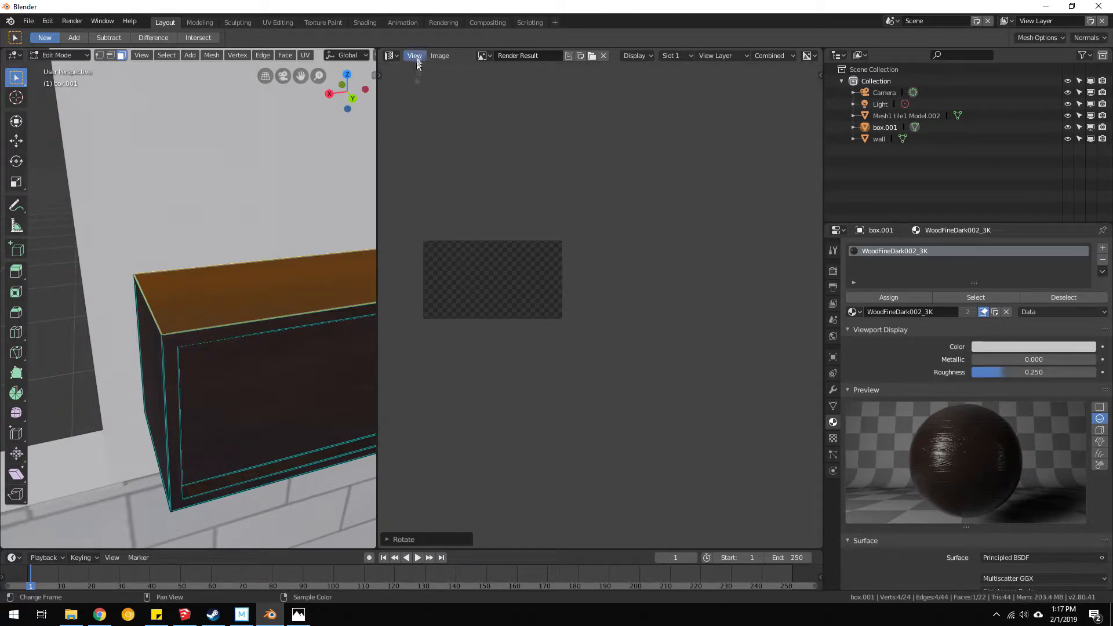
pyautogui.click(485, 55)
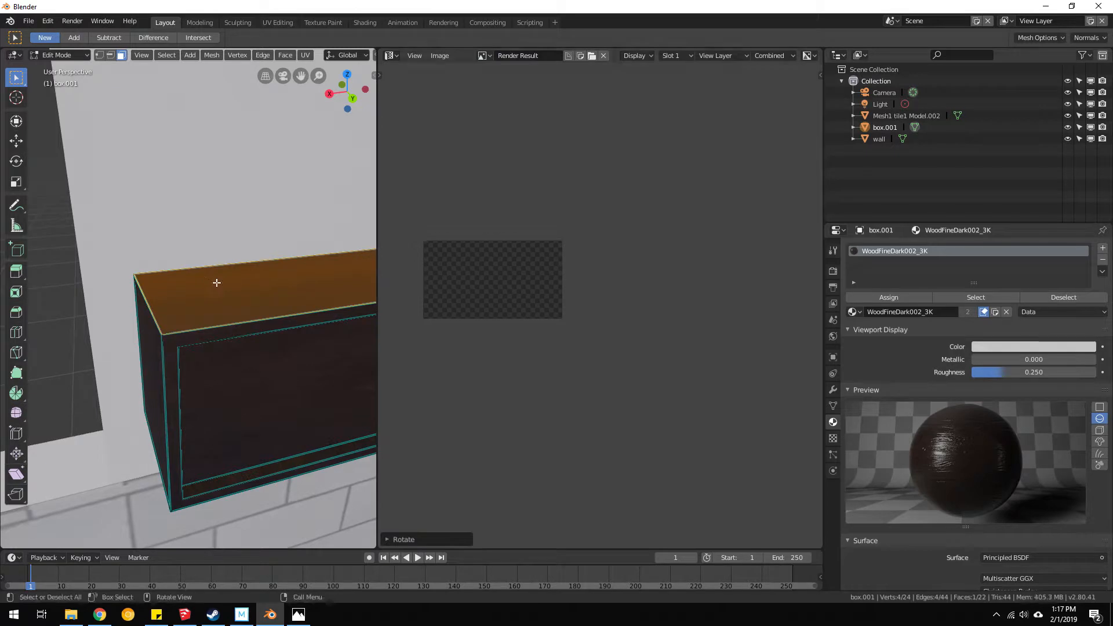
pyautogui.hotkey('ctrl', 'z')
pyautogui.click(392, 55)
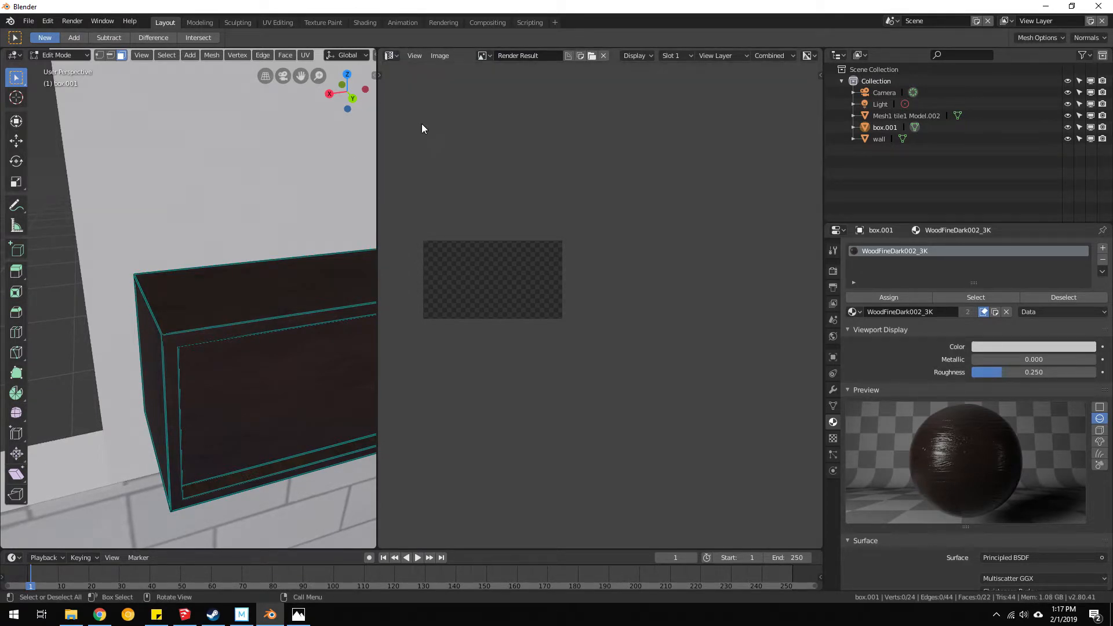
pyautogui.scroll(2, 454, 278)
pyautogui.hotkey('ctrl', 'shift', 'z')
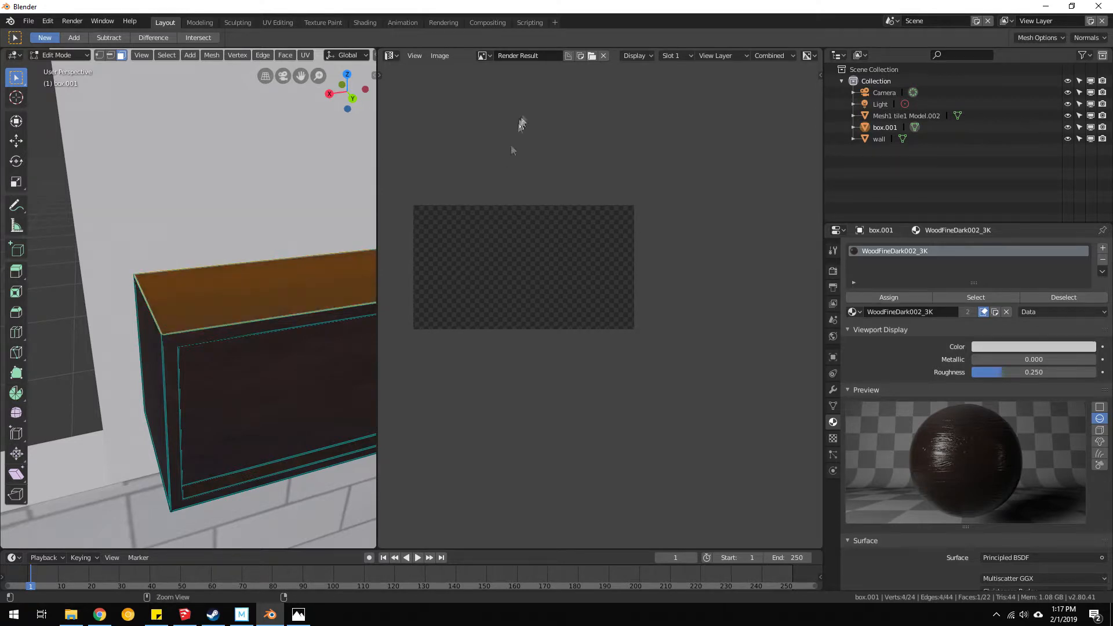
pyautogui.click(481, 55)
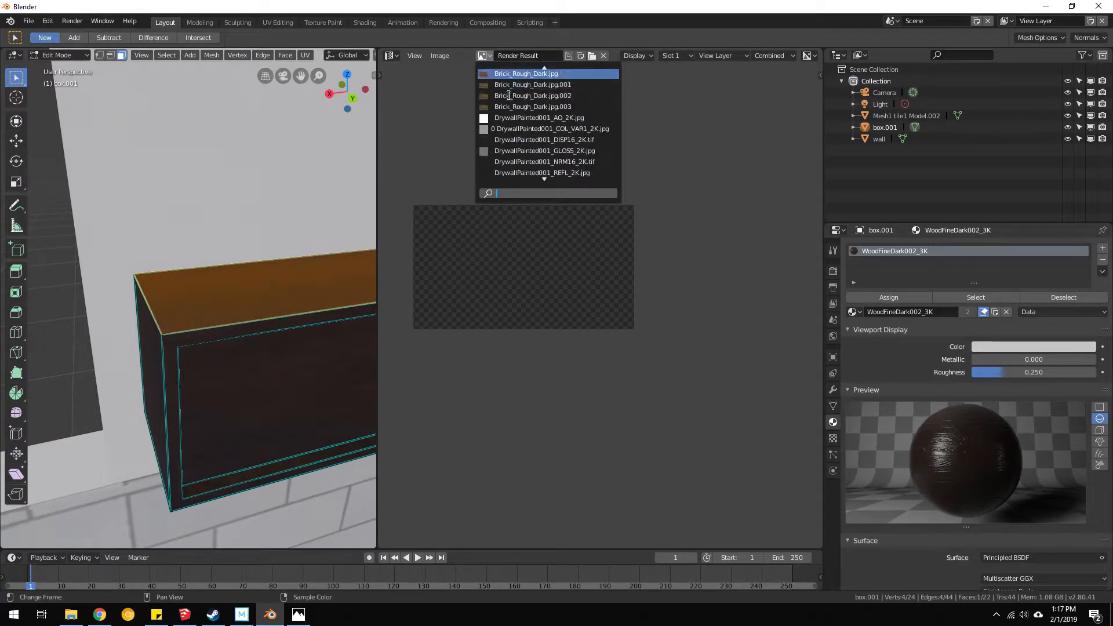
pyautogui.click(603, 56)
# Rotate the top face's UV island slightly until its long edges run horizontally.
pyautogui.moveTo(496, 291); pyautogui.dragTo(726, 443)
pyautogui.scroll(6, 630, 371)
pyautogui.scroll(-3, 621, 375)
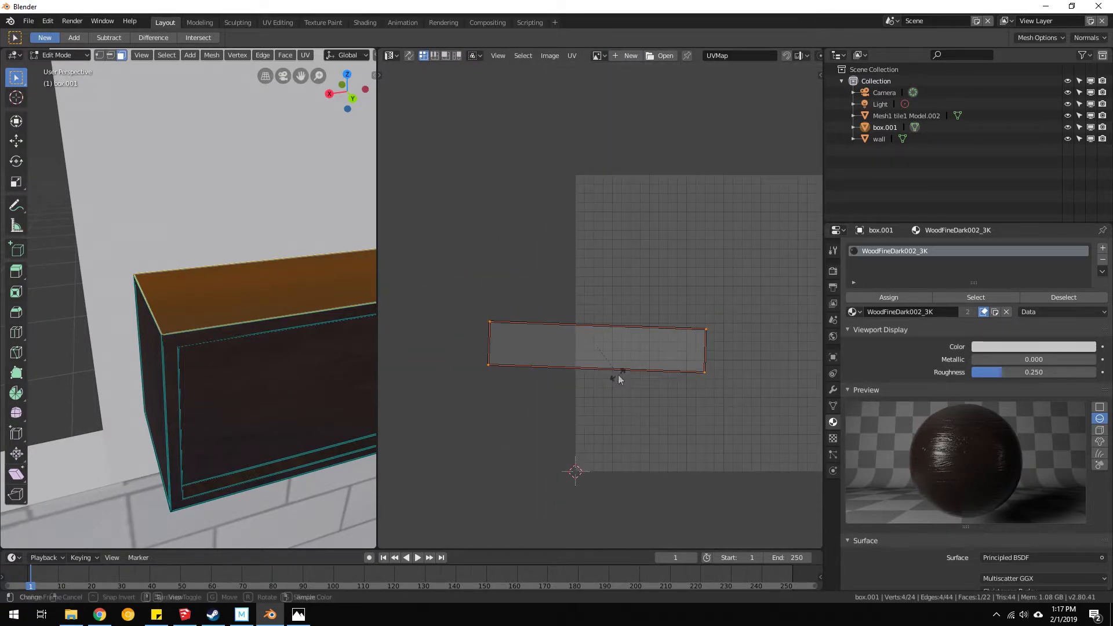
pyautogui.press('r')
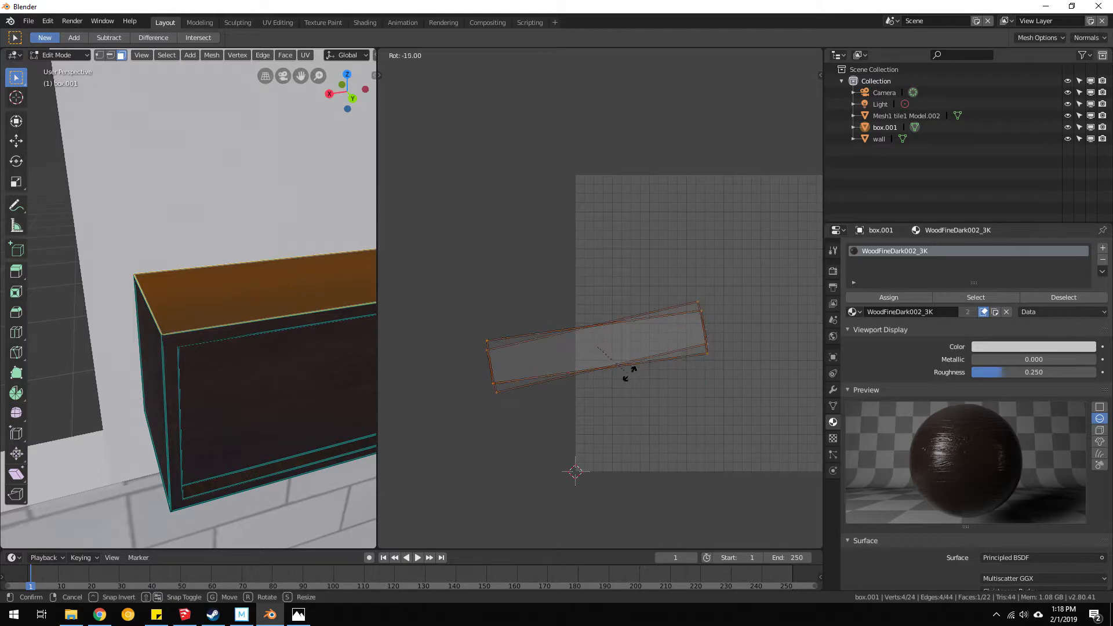
pyautogui.click(621, 378)
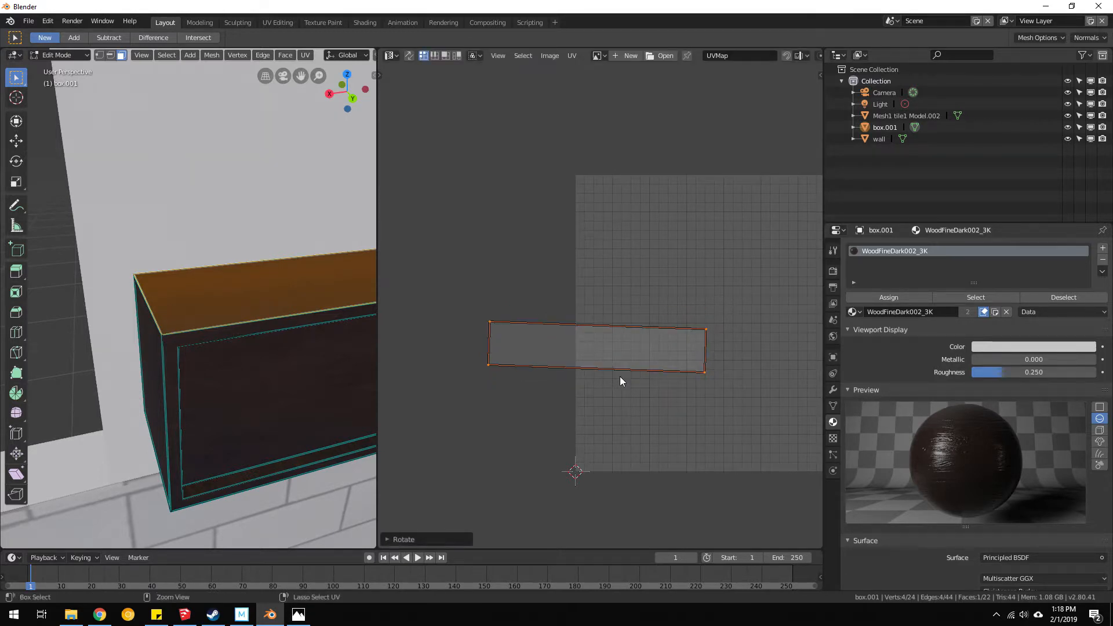
pyautogui.press('r')
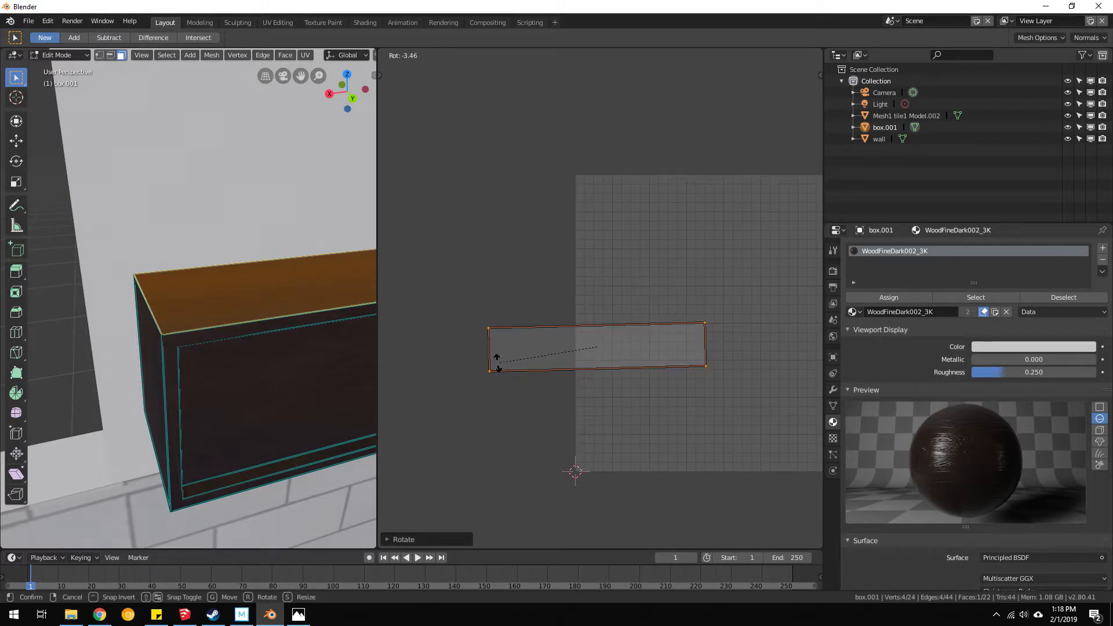
pyautogui.click(493, 366)
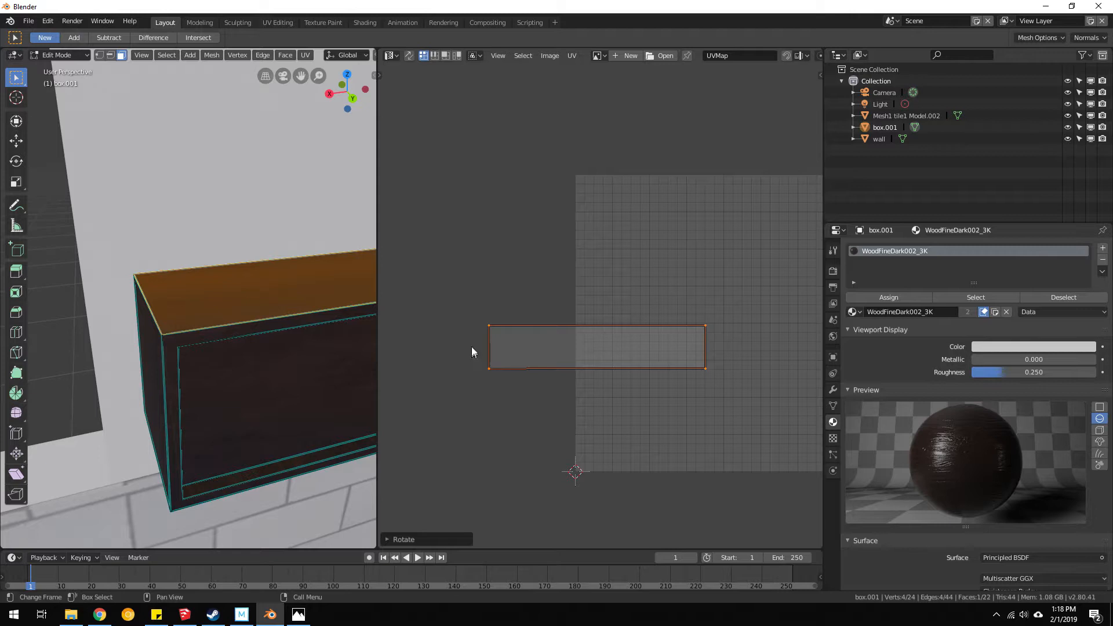
# Return the box to Object Mode and merge the UV Editor area back into a single 3D viewport.
pyautogui.click(432, 277)
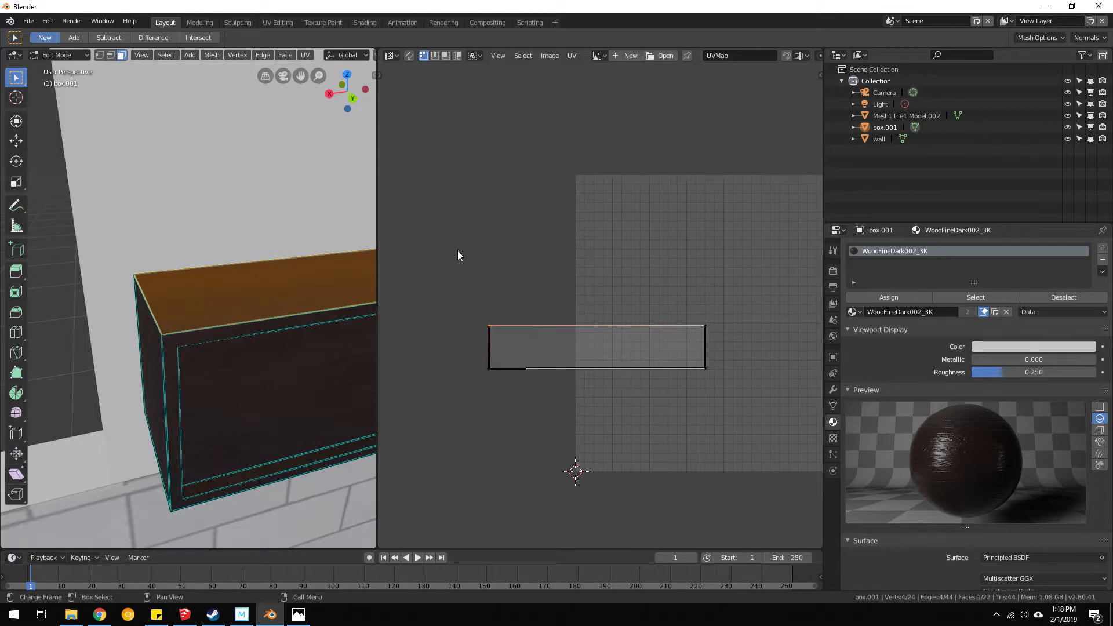
pyautogui.moveTo(443, 236); pyautogui.dragTo(774, 457)
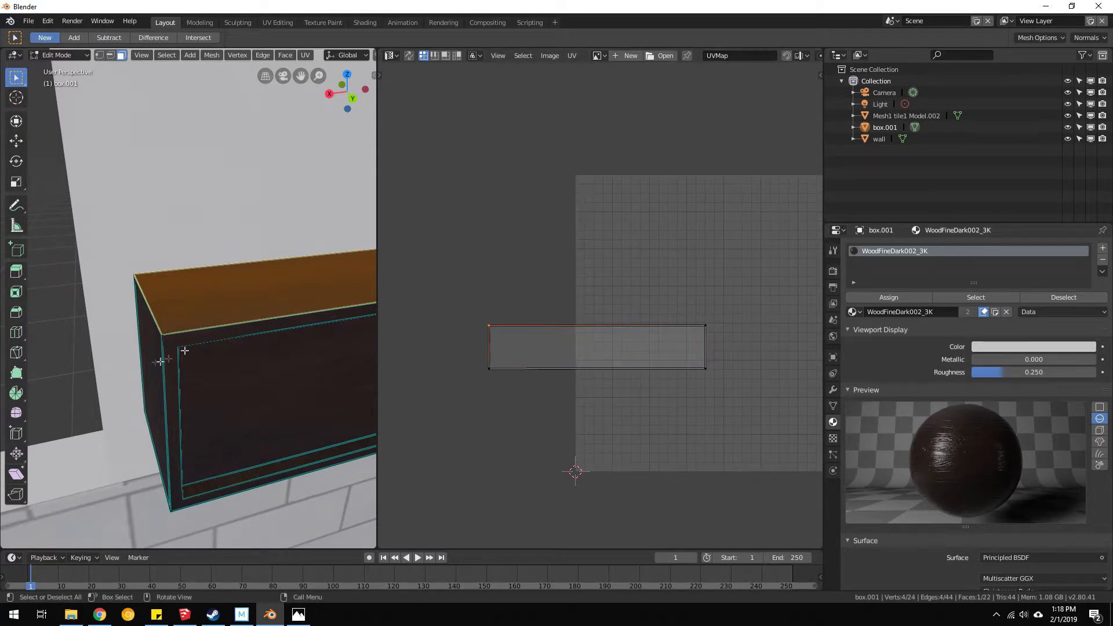
pyautogui.rightClick(62, 304)
pyautogui.click(41, 58)
pyautogui.click(55, 67)
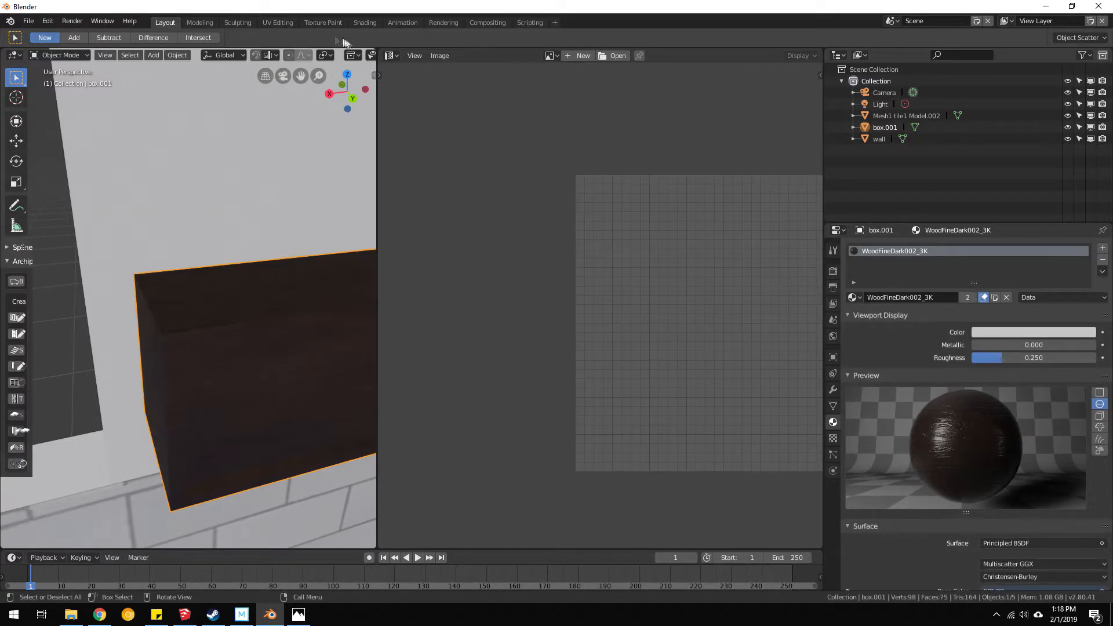
pyautogui.moveTo(375, 48)
pyautogui.mouseDown()
pyautogui.moveTo(246, 48)
pyautogui.moveTo(258, 50)
pyautogui.mouseUp()
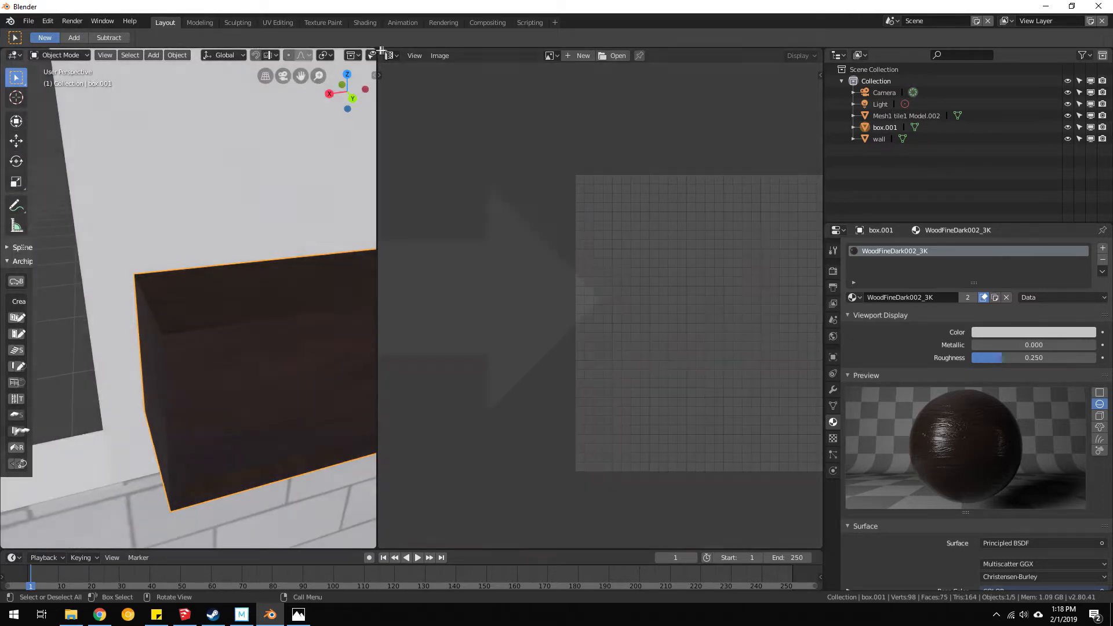
pyautogui.moveTo(377, 48); pyautogui.dragTo(405, 62)
# Select box.001 and add a Bevel modifier to it.
pyautogui.moveTo(535, 293); pyautogui.dragTo(476, 336, button='middle')
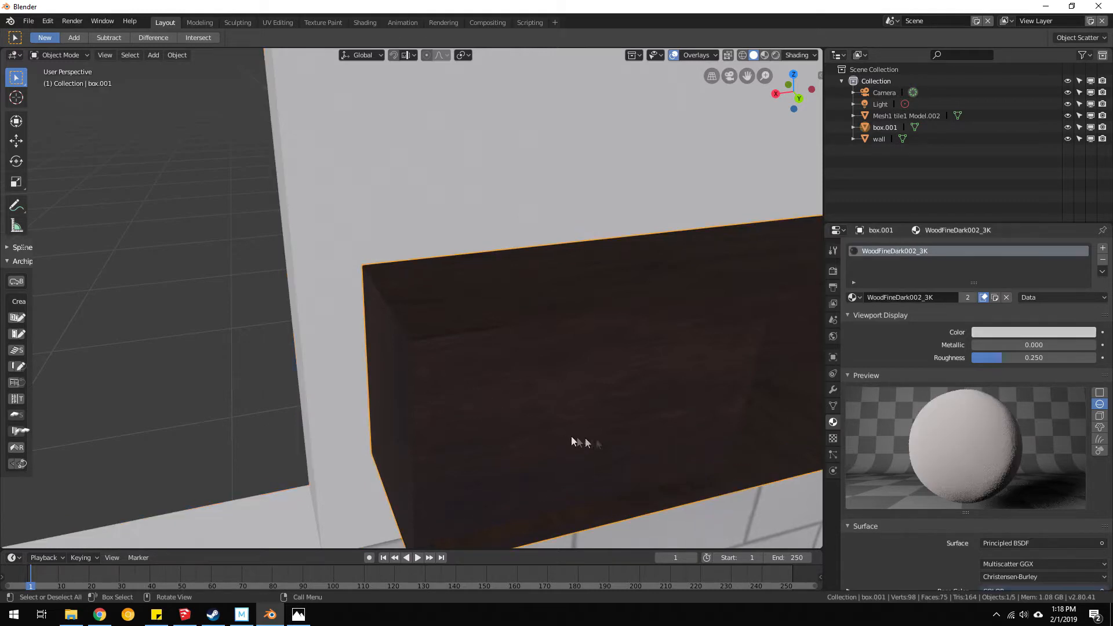
pyautogui.click(888, 127)
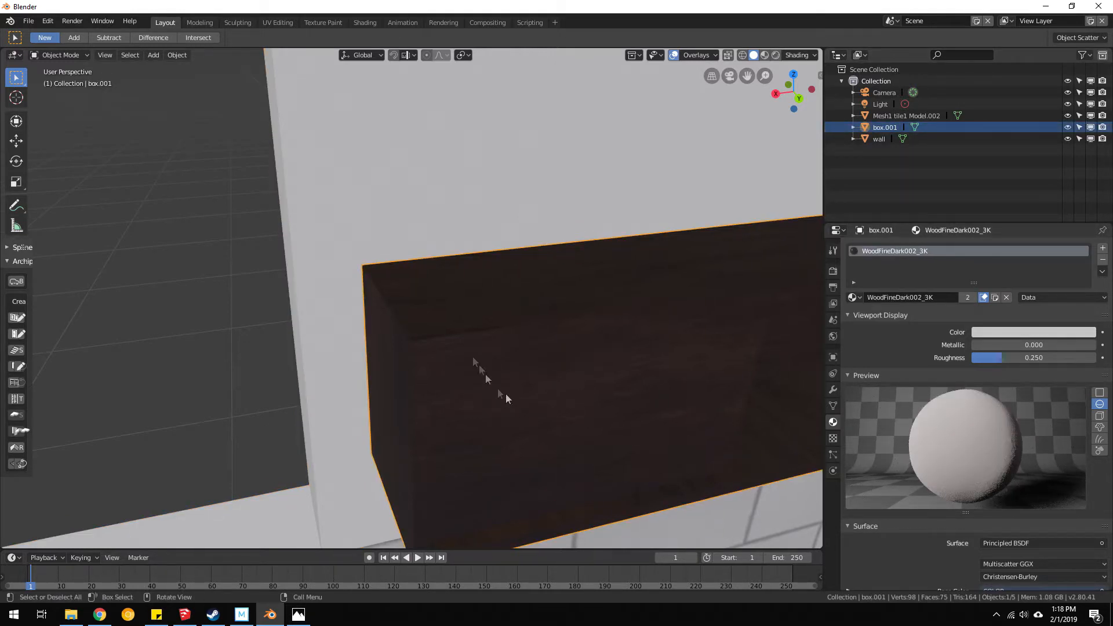
pyautogui.moveTo(427, 374); pyautogui.dragTo(475, 338, button='middle')
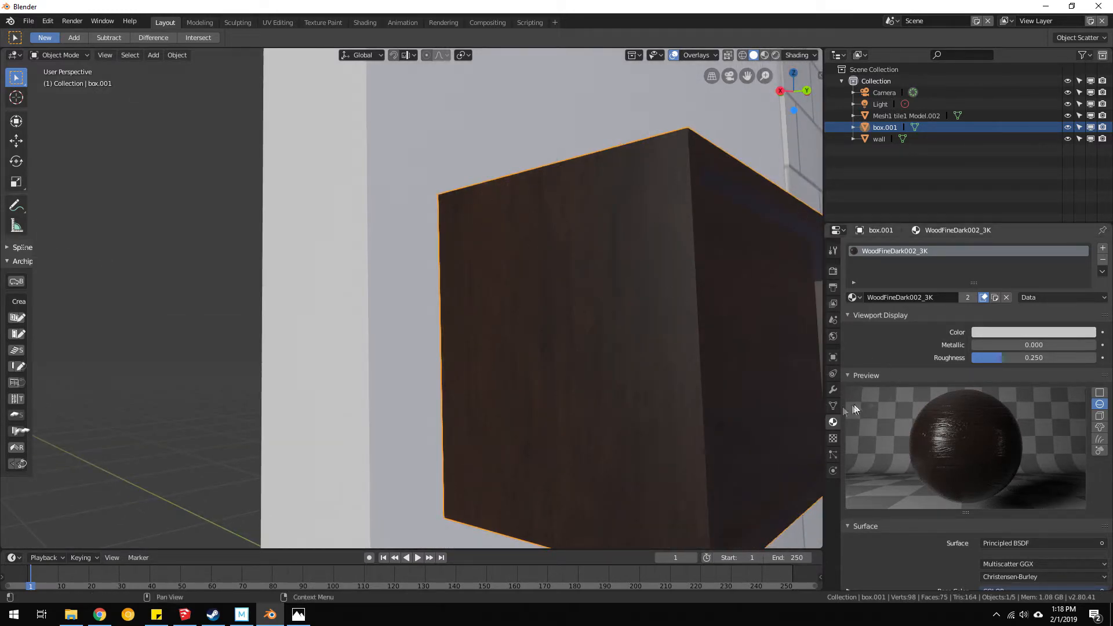
pyautogui.click(833, 389)
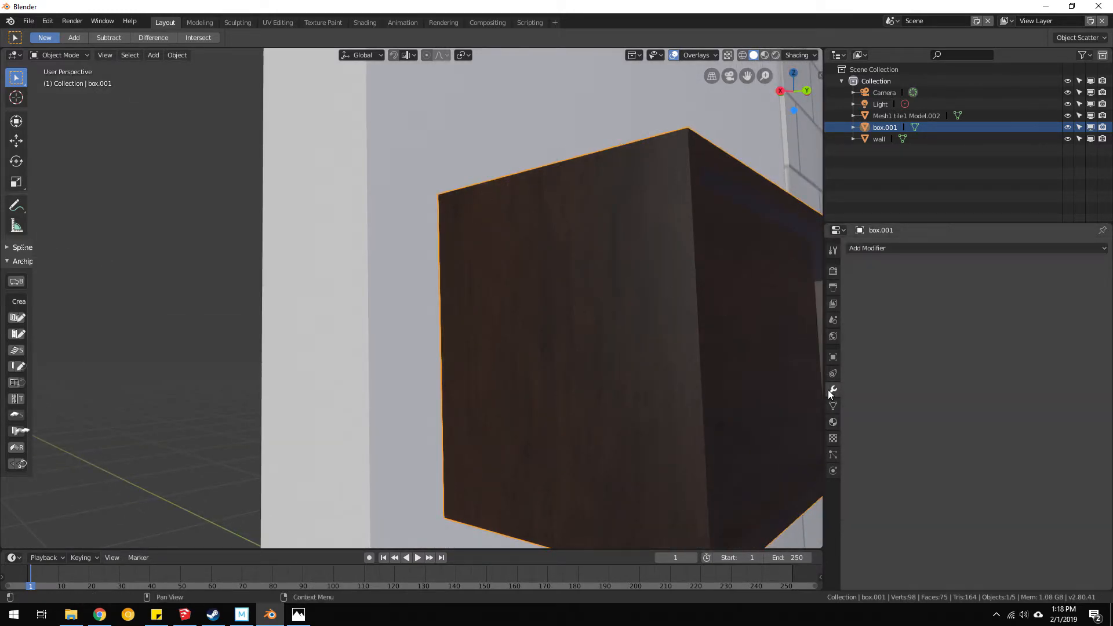
pyautogui.click(1026, 248)
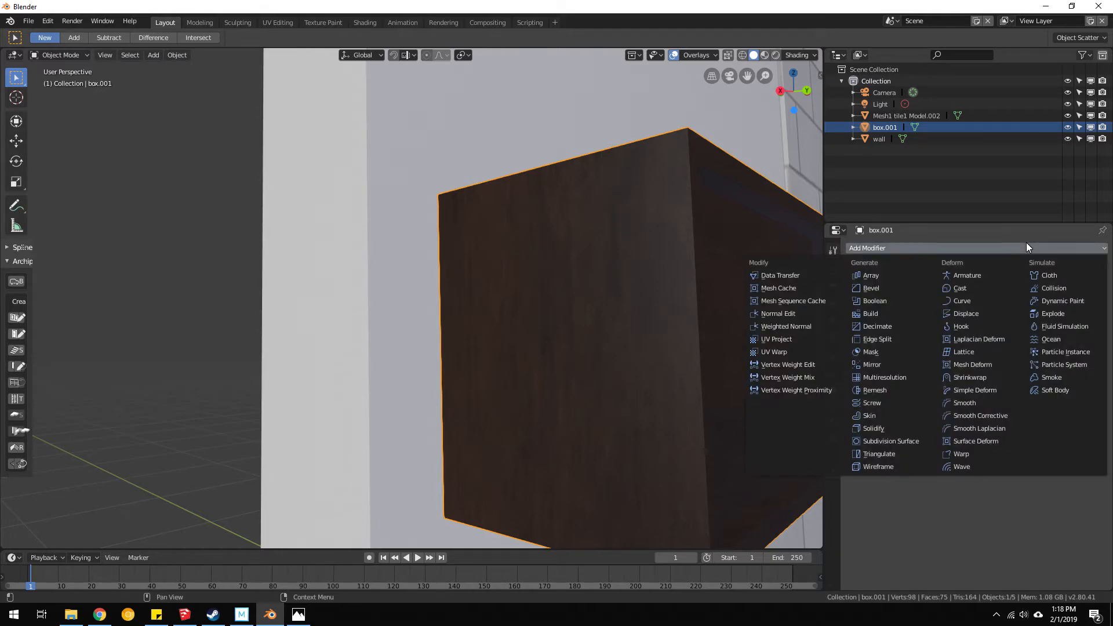
pyautogui.click(912, 290)
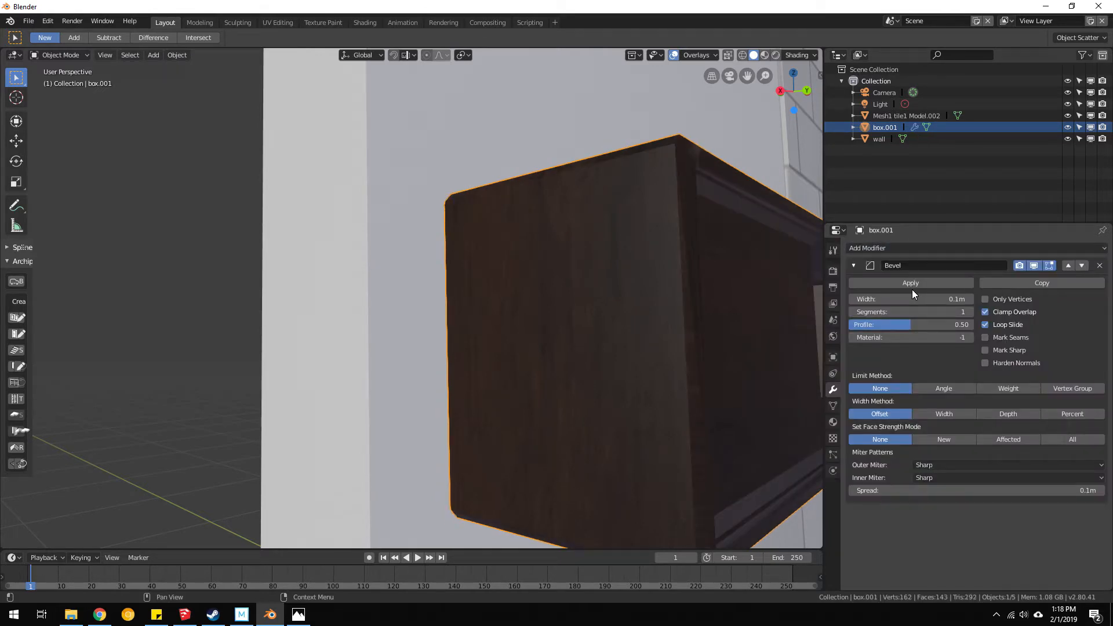
# Examine the box's bevelled corner up close in rendered and material preview shading, ending in solid shading.
pyautogui.scroll(2, 542, 228)
pyautogui.moveTo(545, 222); pyautogui.dragTo(537, 307, button='middle')
pyautogui.moveTo(343, 272); pyautogui.dragTo(403, 255, button='middle')
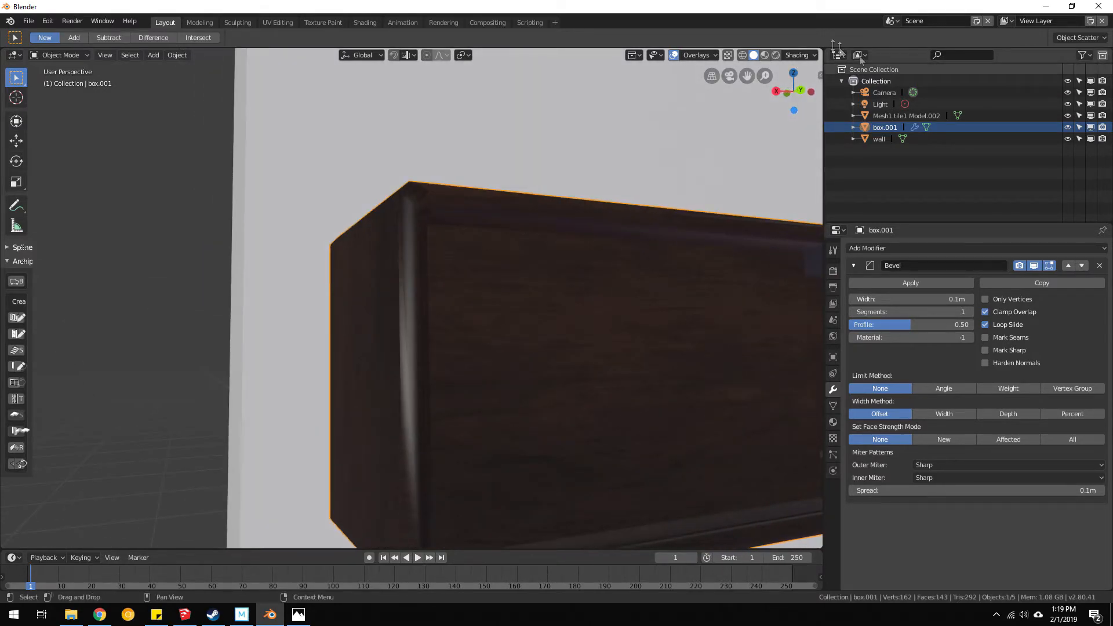
pyautogui.click(776, 55)
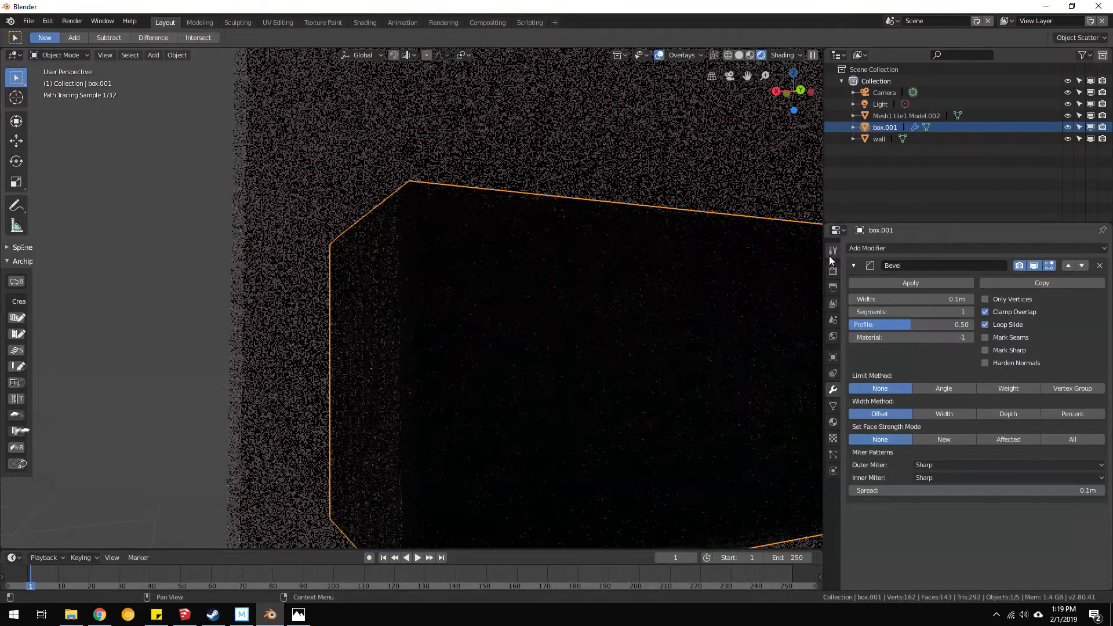
pyautogui.click(751, 55)
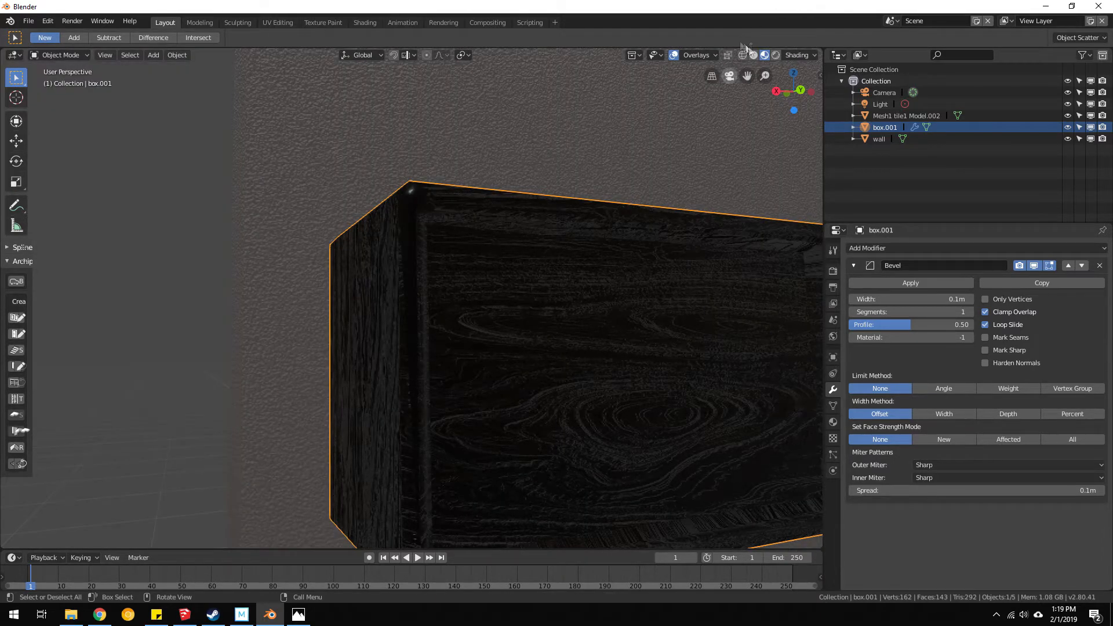
pyautogui.click(754, 55)
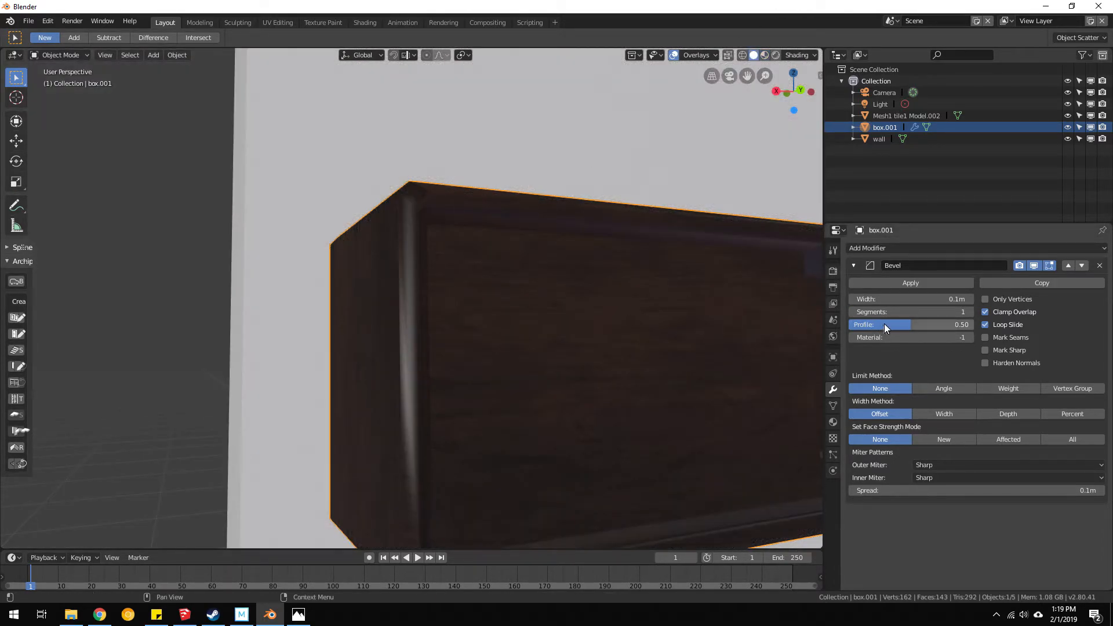
# Set the Bevel modifier's segments to 5.
pyautogui.click(969, 313)
pyautogui.click(969, 313)
pyautogui.click(969, 313)
pyautogui.click(970, 313)
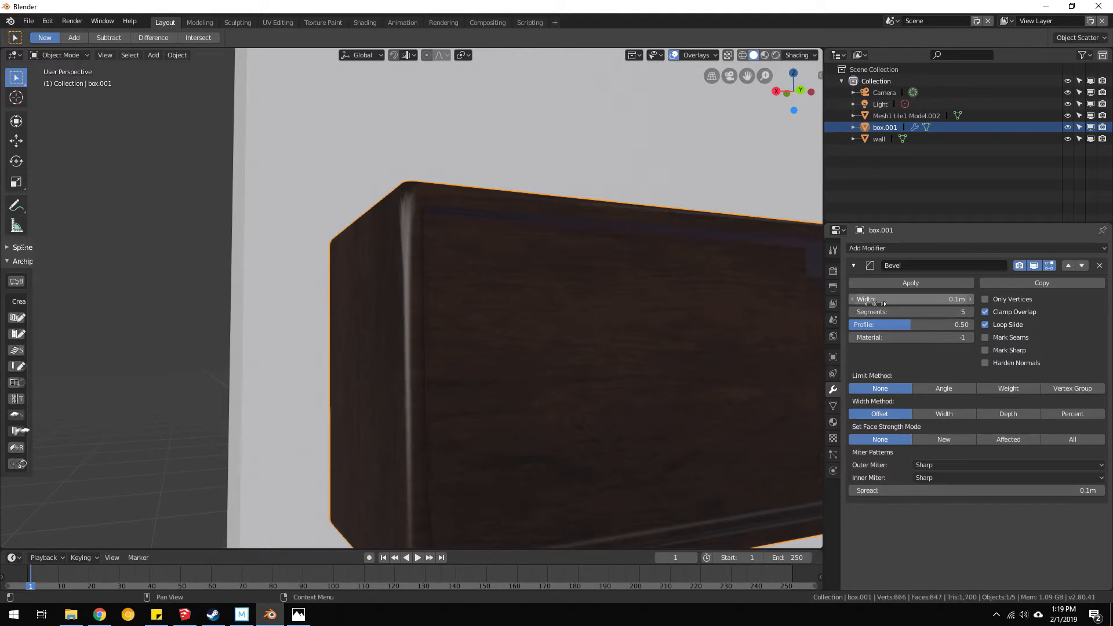
# Try smaller widths on box.001's Bevel modifier, ending with a width of 0.001 m.
pyautogui.click(852, 300)
pyautogui.click(852, 299)
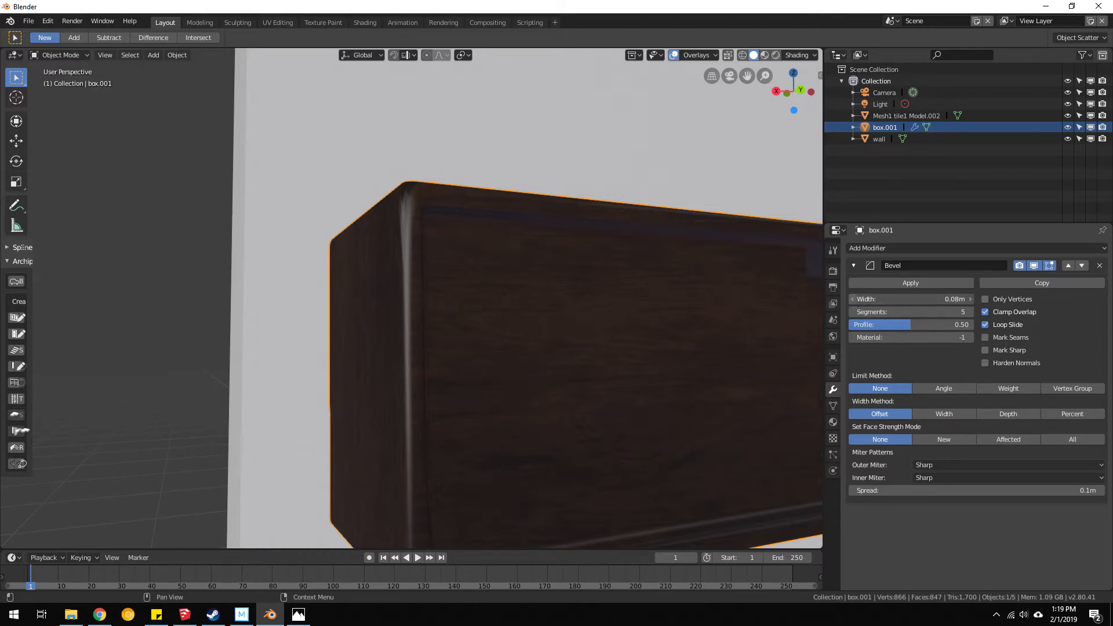
pyautogui.moveTo(853, 299); pyautogui.dragTo(833, 299)
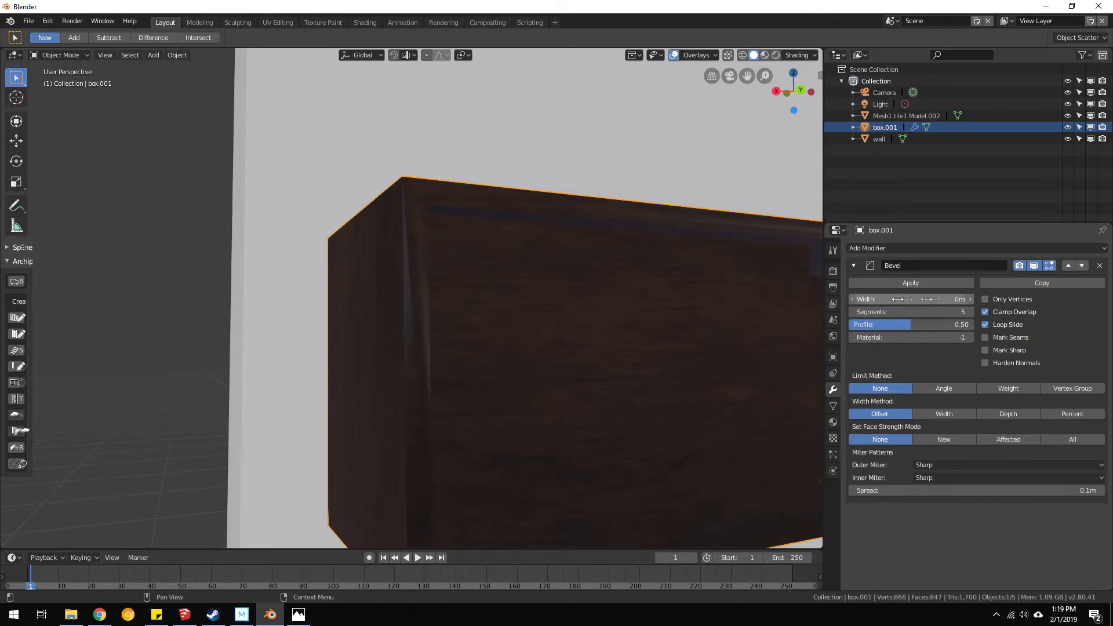
pyautogui.click(969, 299)
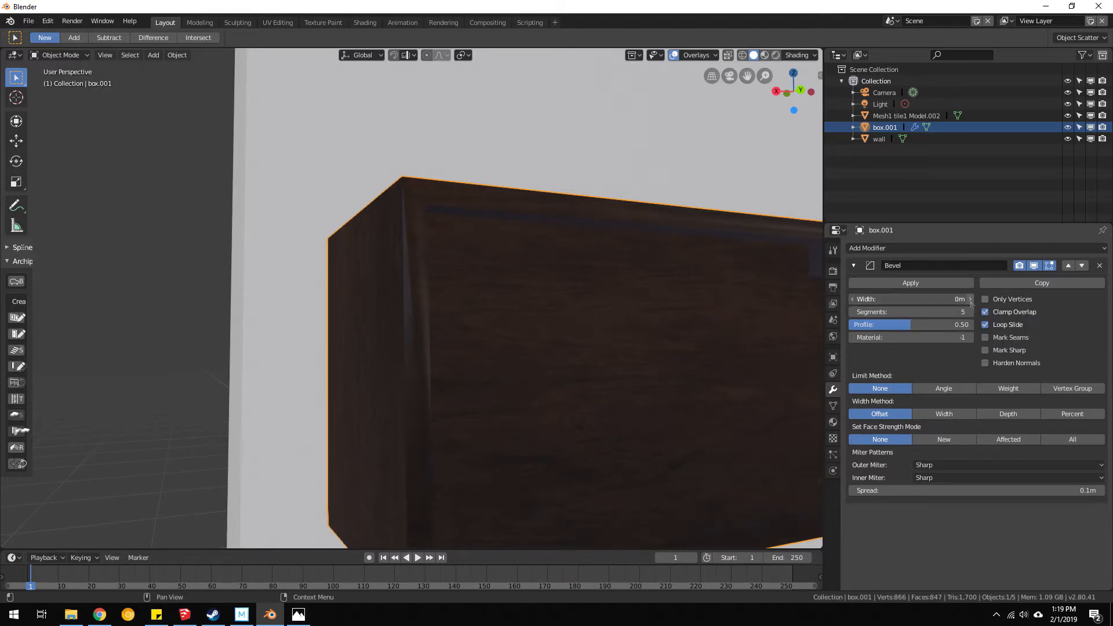
pyautogui.click(954, 300)
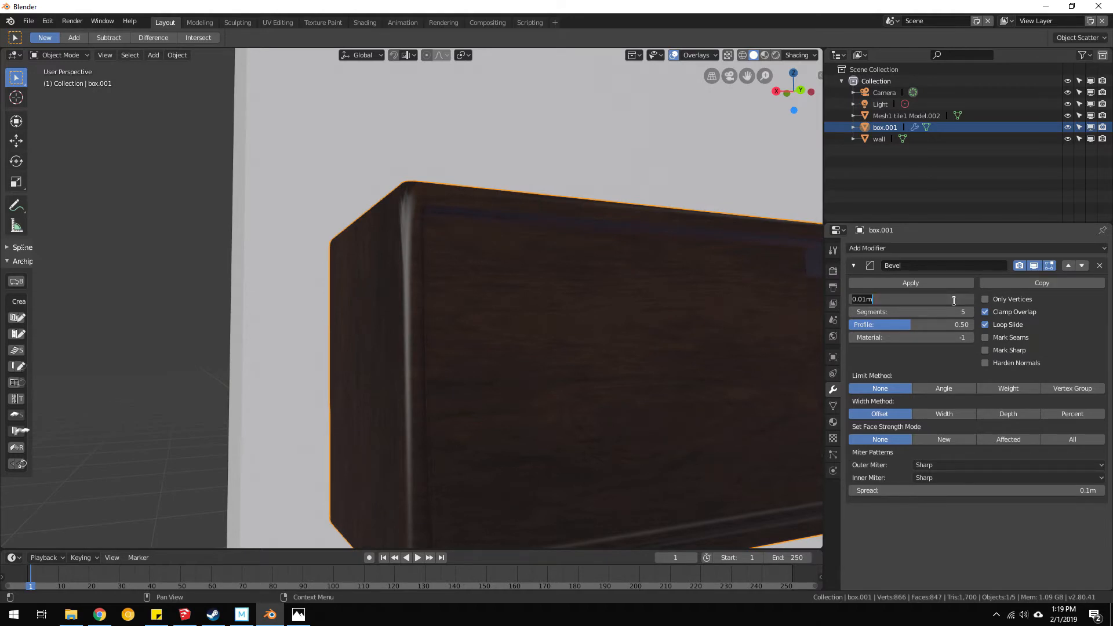
pyautogui.write('.001')
pyautogui.press('Return')
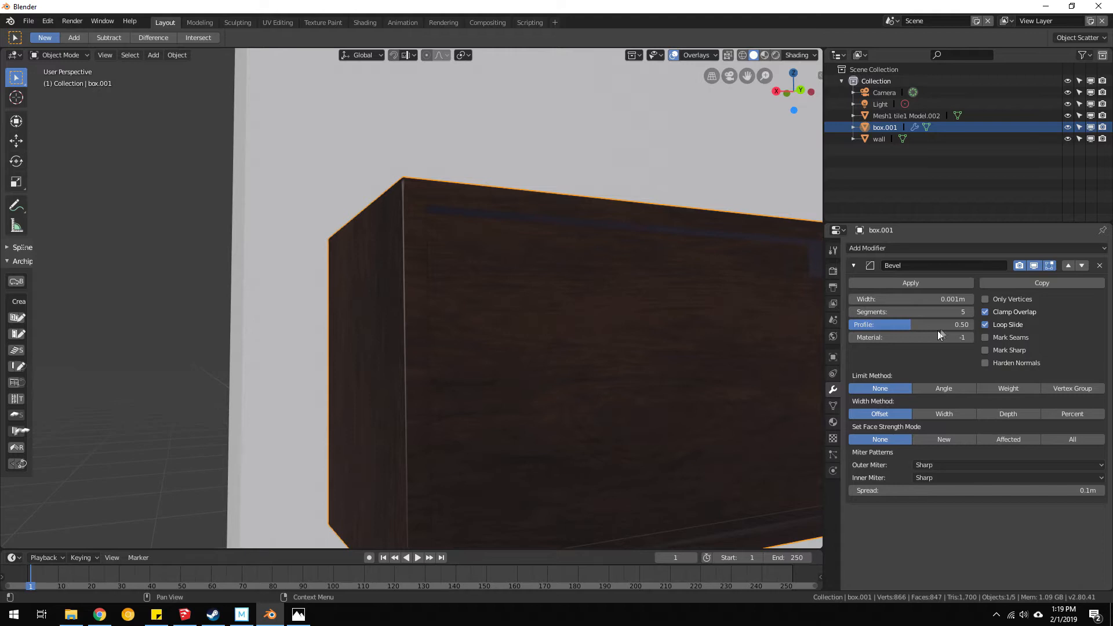
# Set the Bevel modifier's width to 0.002 m.
pyautogui.click(949, 299)
pyautogui.write('.002')
pyautogui.press('Return')
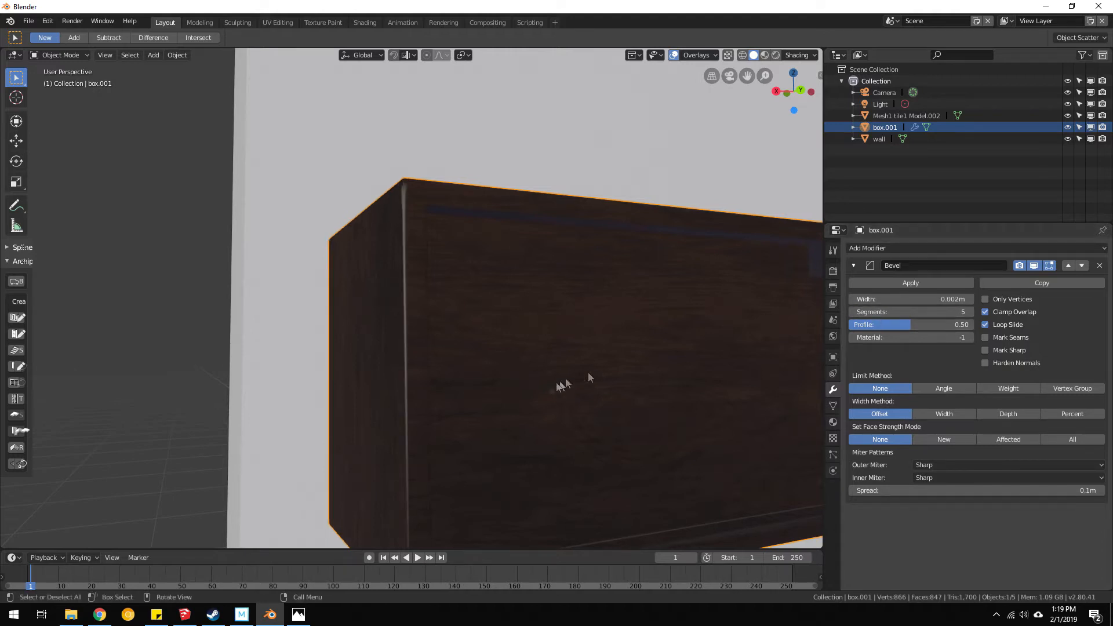
# Check the bevelled edges inside and outside the box, and set the Bevel modifier's segments to 4.
pyautogui.moveTo(400, 341); pyautogui.dragTo(355, 298, button='middle')
pyautogui.scroll(4, 355, 294)
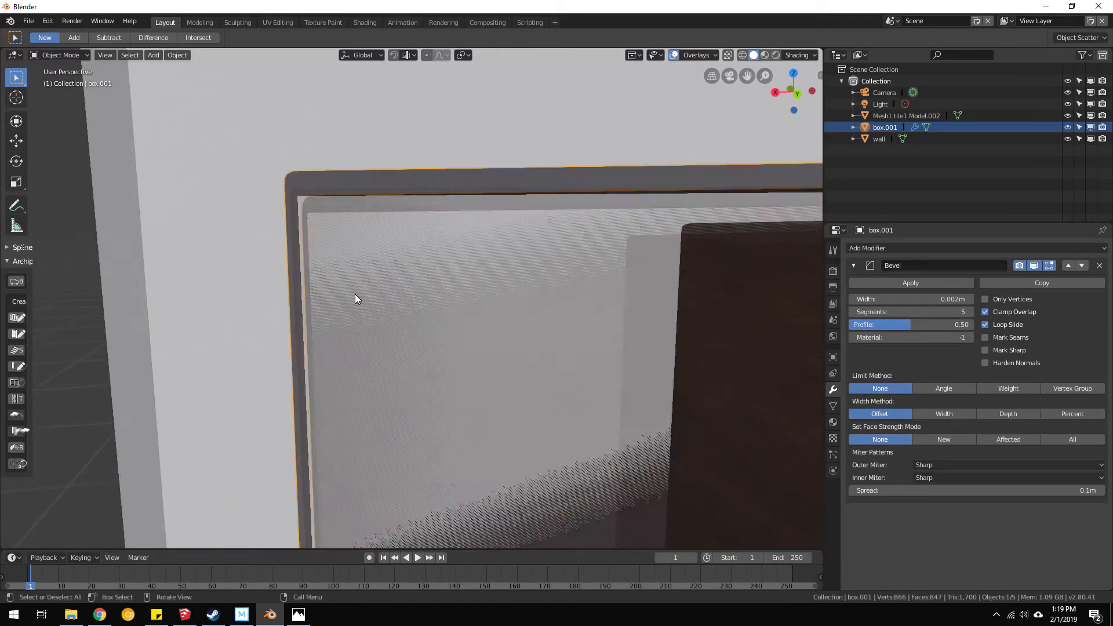
pyautogui.scroll(-1, 352, 285)
pyautogui.moveTo(328, 260); pyautogui.dragTo(455, 295, button='middle')
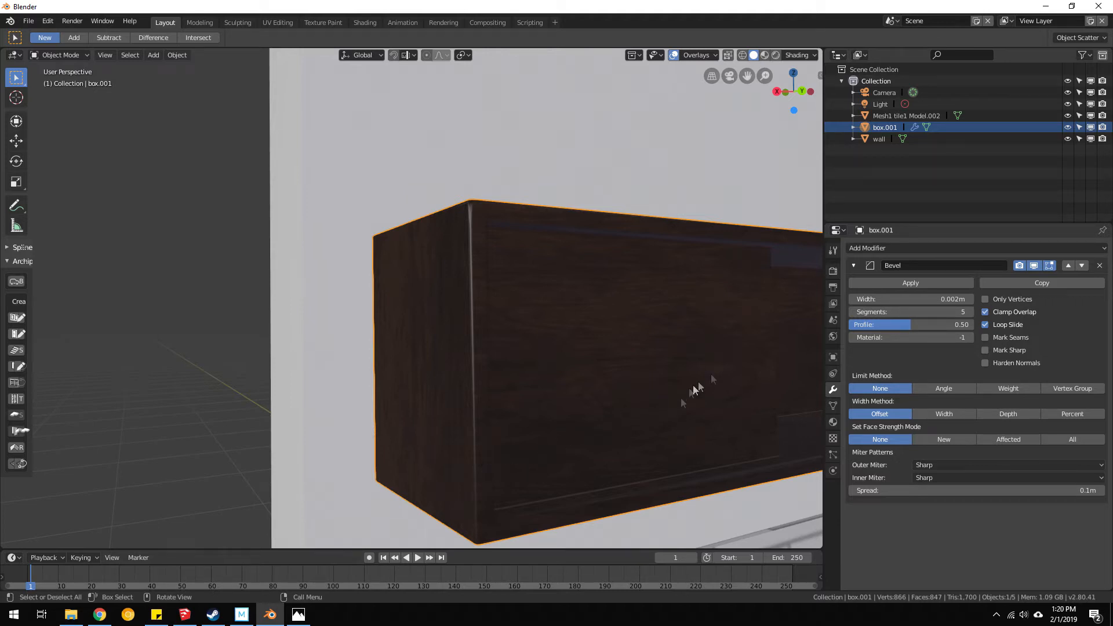
pyautogui.click(853, 311)
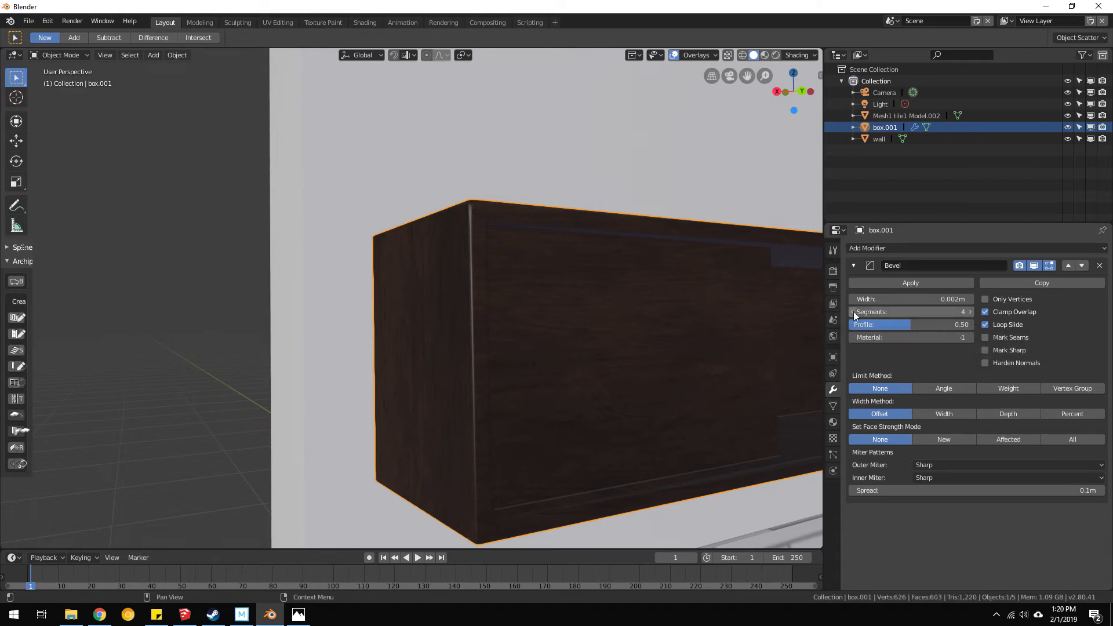
pyautogui.click(854, 311)
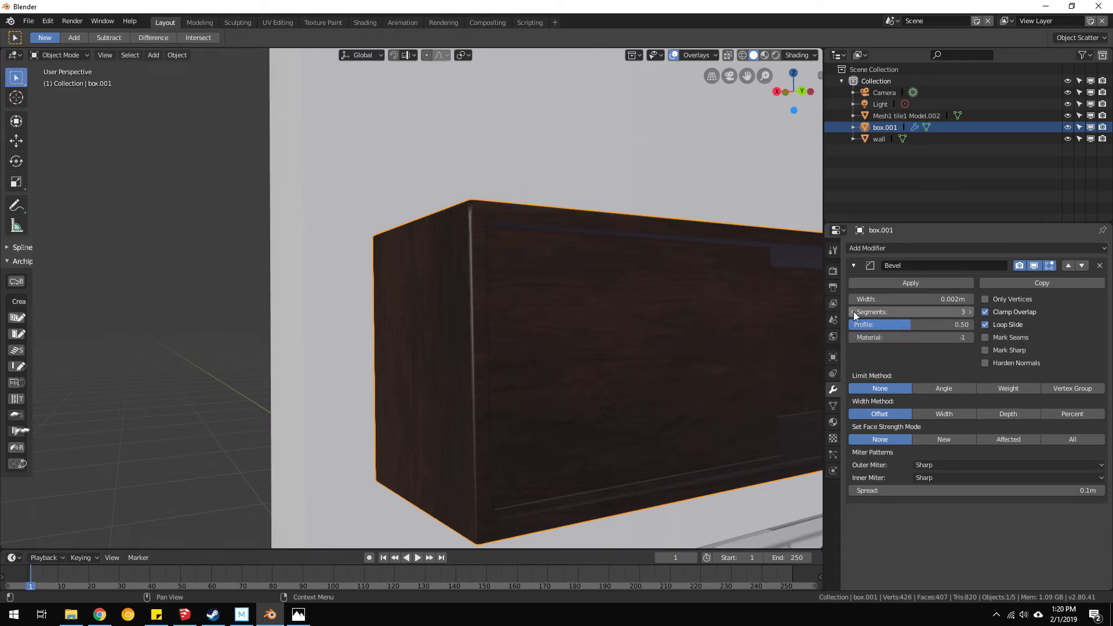
pyautogui.click(970, 311)
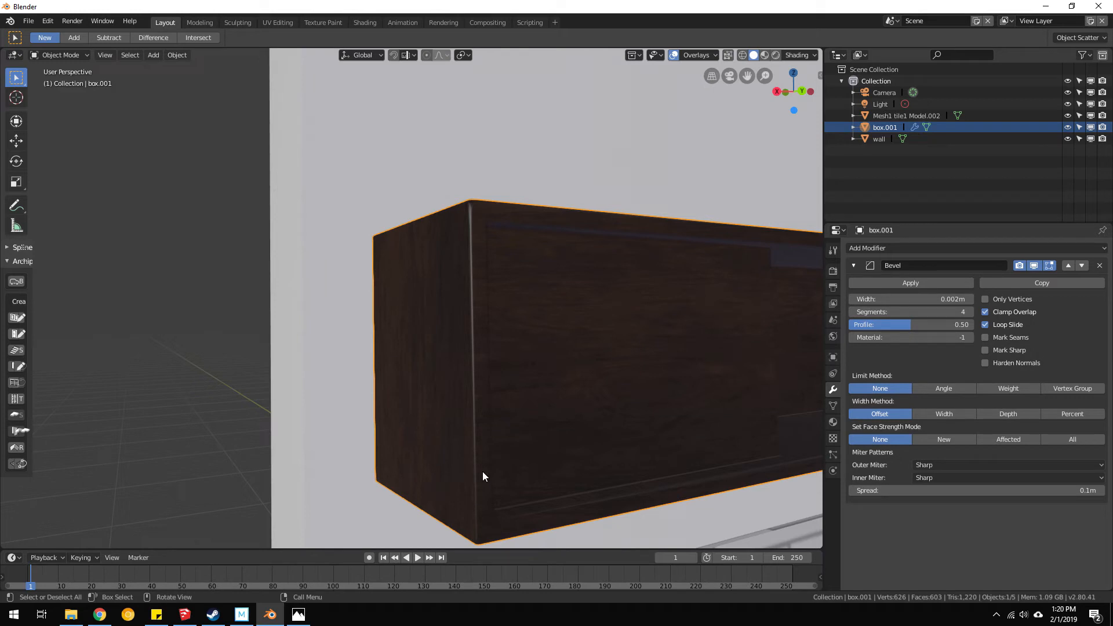
# Deselect the box to check its edges against the wall, and apply the Bevel modifier to box.001.
pyautogui.click(85, 251)
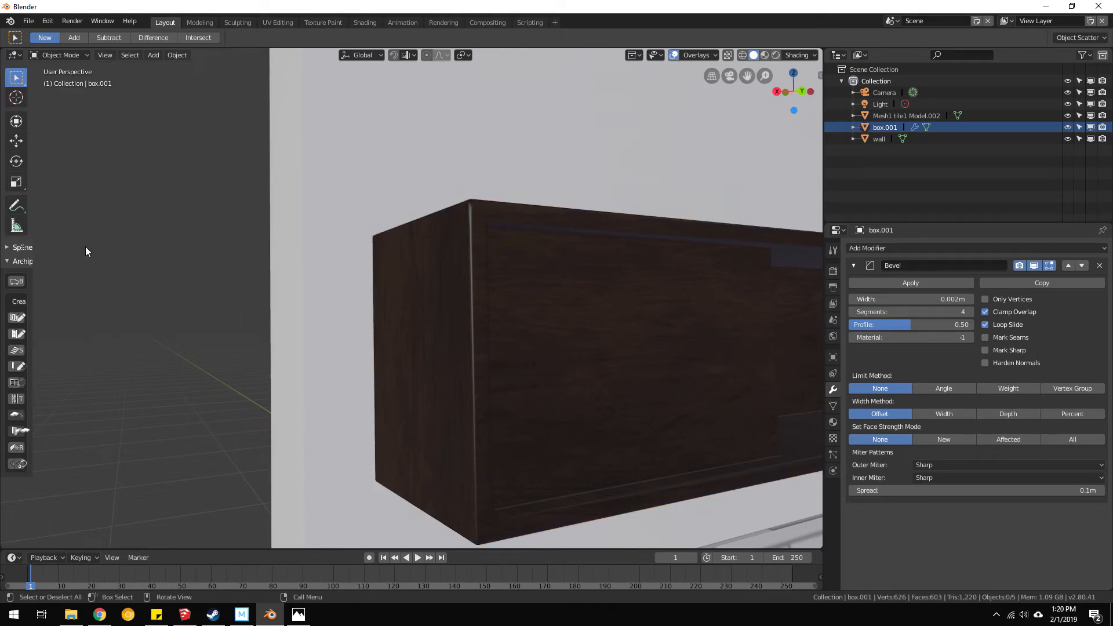
pyautogui.rightClick(112, 235)
pyautogui.moveTo(124, 276); pyautogui.dragTo(145, 280, button='middle')
pyautogui.scroll(-4, 144, 280)
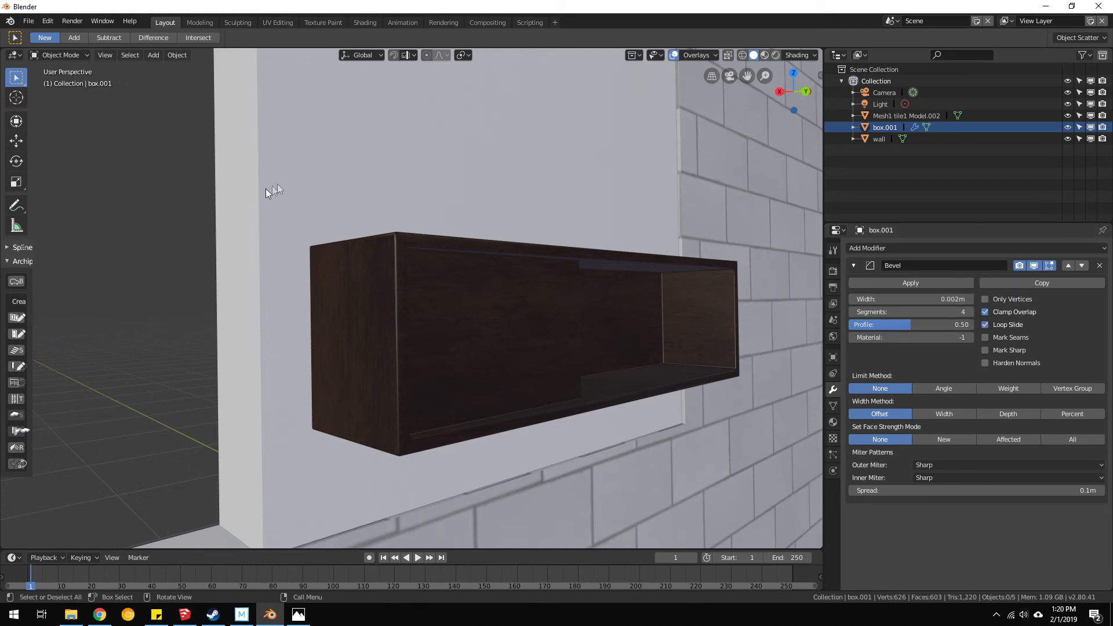
pyautogui.scroll(-2, 308, 214)
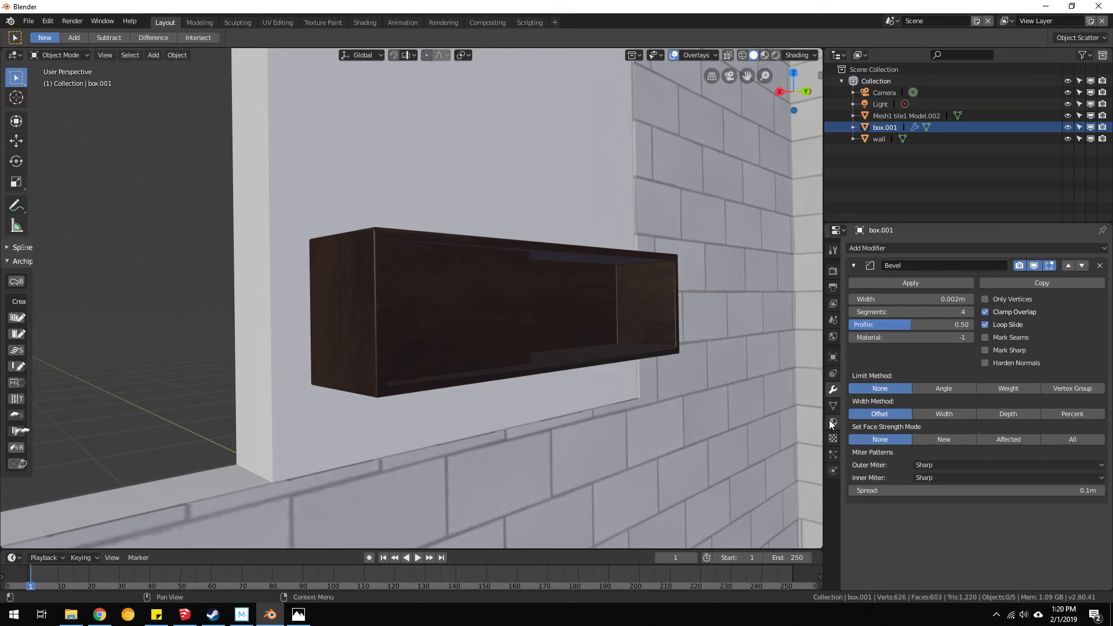
pyautogui.click(939, 283)
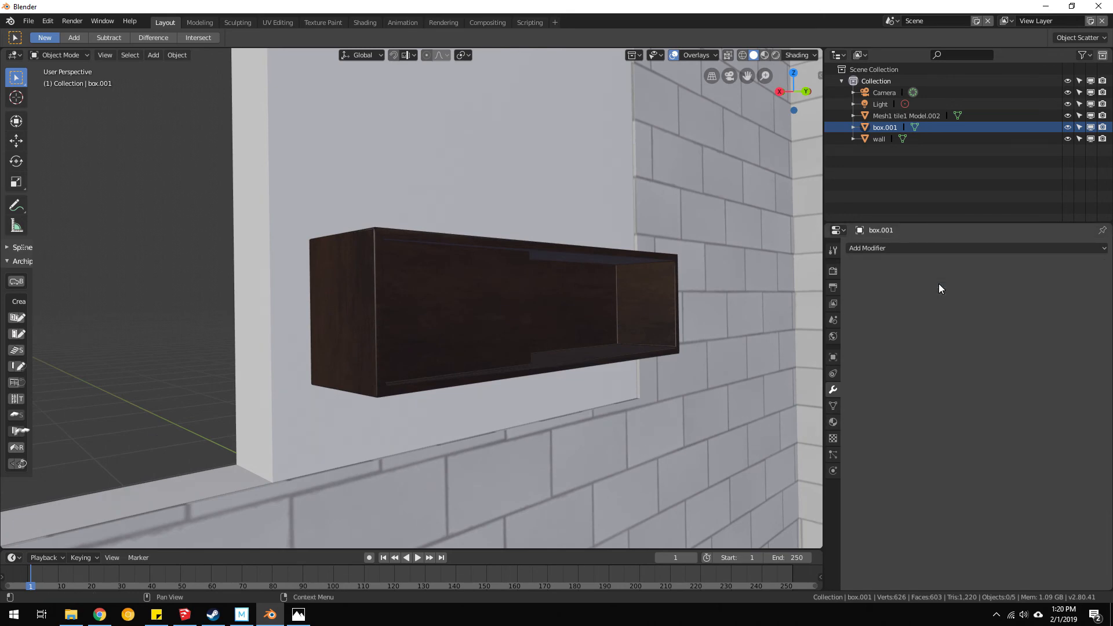
pyautogui.moveTo(272, 265); pyautogui.dragTo(244, 280, button='middle')
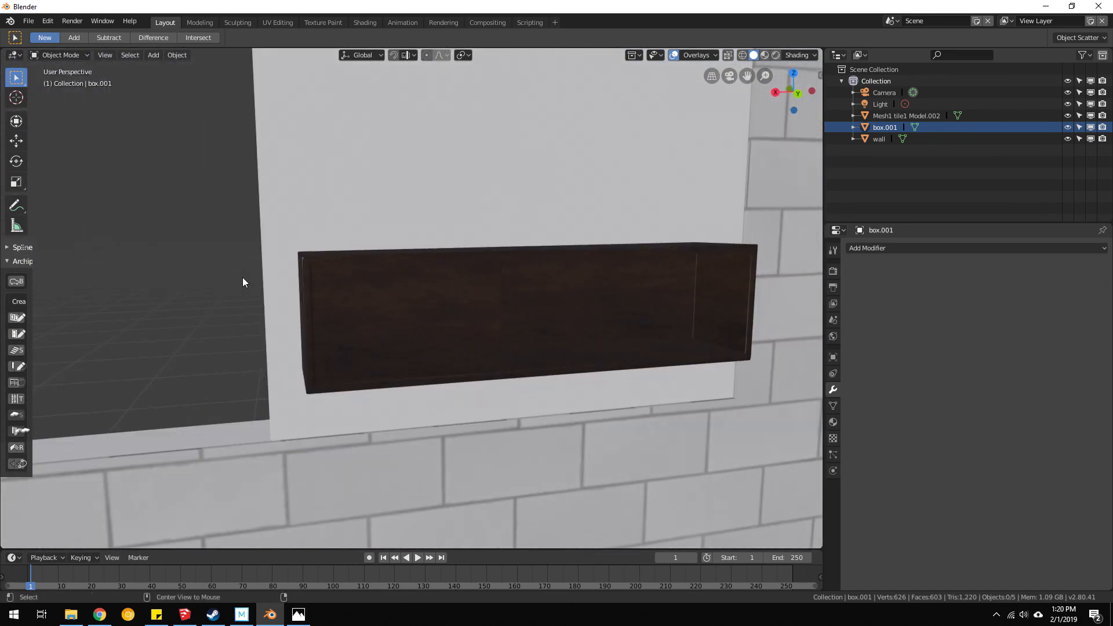